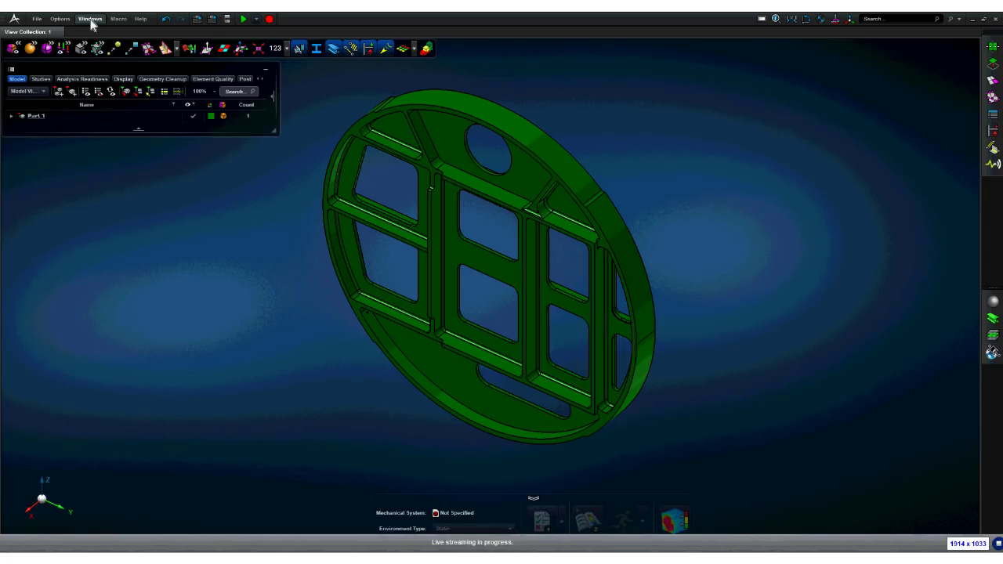
- Open the built-in video player, browse its list of MSC Apex help videos, and close it
{"action": "middle_click_drag", "start_coordinate": [583, 148], "coordinate": [606, 151]}
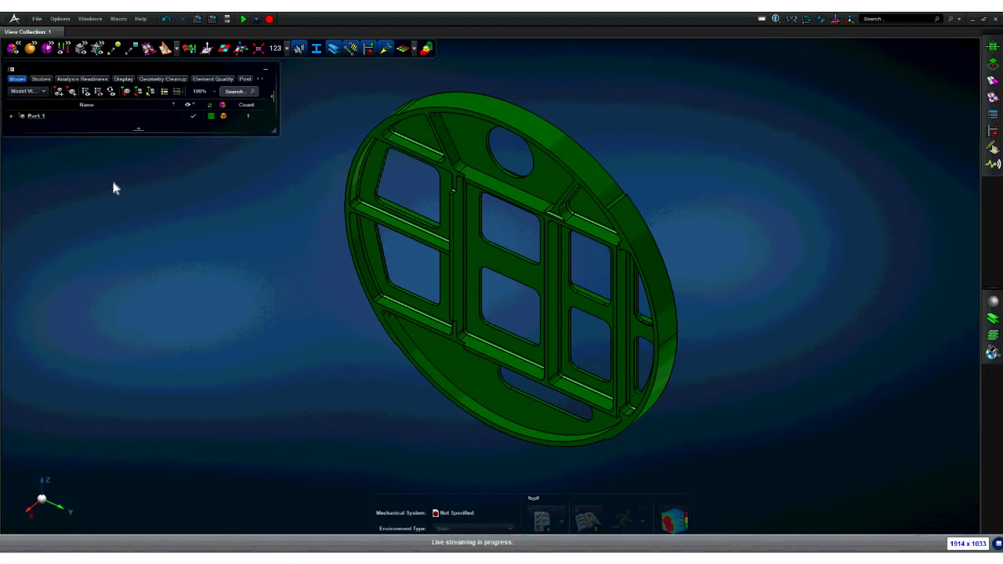
{"action": "left_click", "coordinate": [90, 21]}
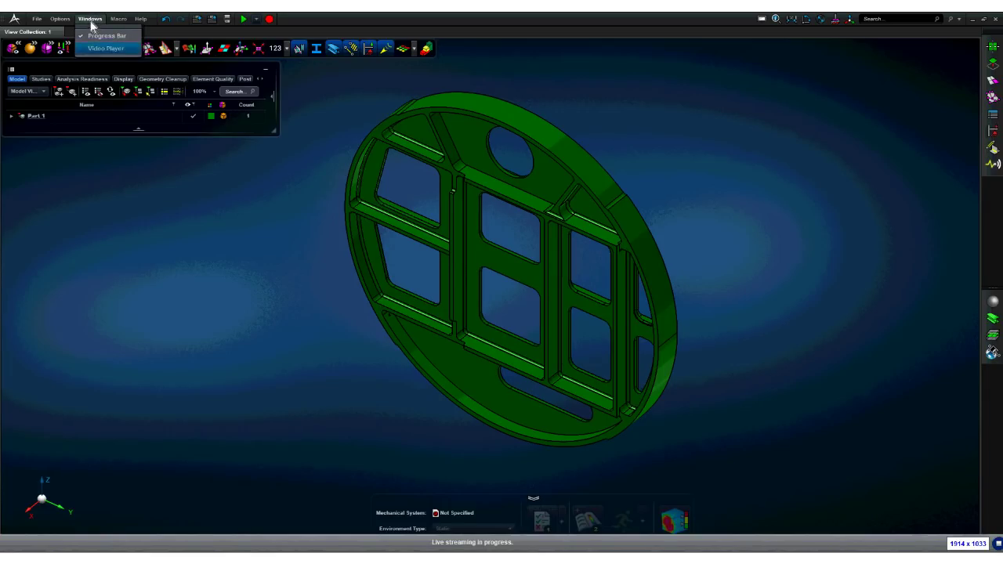
{"action": "left_click", "coordinate": [104, 48]}
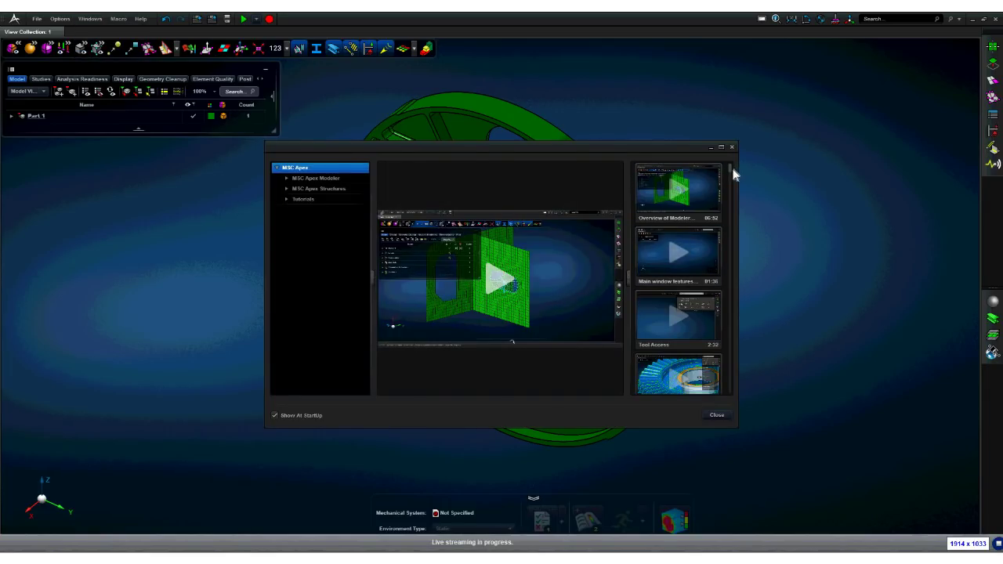
{"action": "scroll", "coordinate": [729, 165], "scroll_direction": "down", "scroll_amount": 5}
{"action": "scroll", "coordinate": [729, 165], "scroll_direction": "down", "scroll_amount": 5}
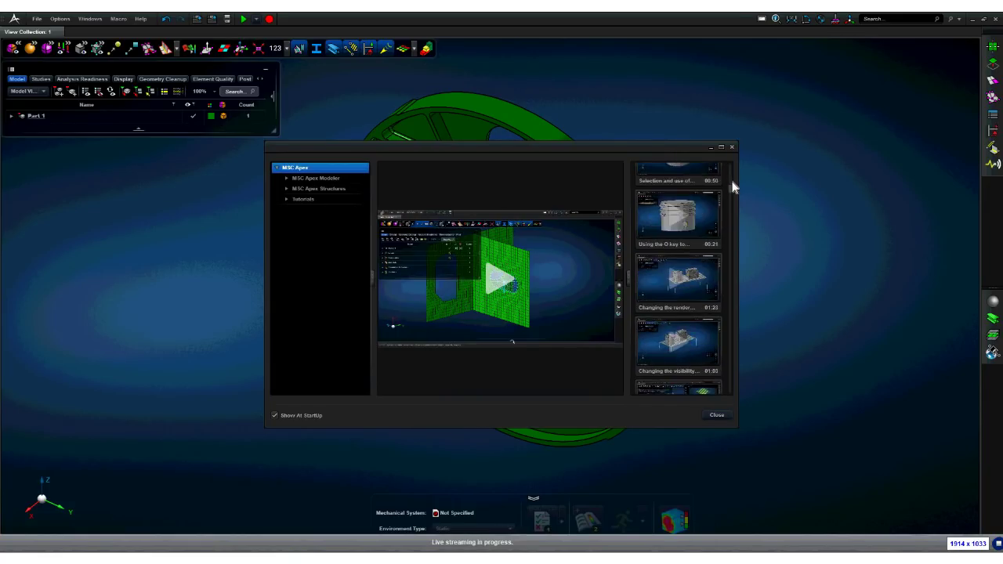
{"action": "left_click_drag", "start_coordinate": [729, 212], "coordinate": [729, 165]}
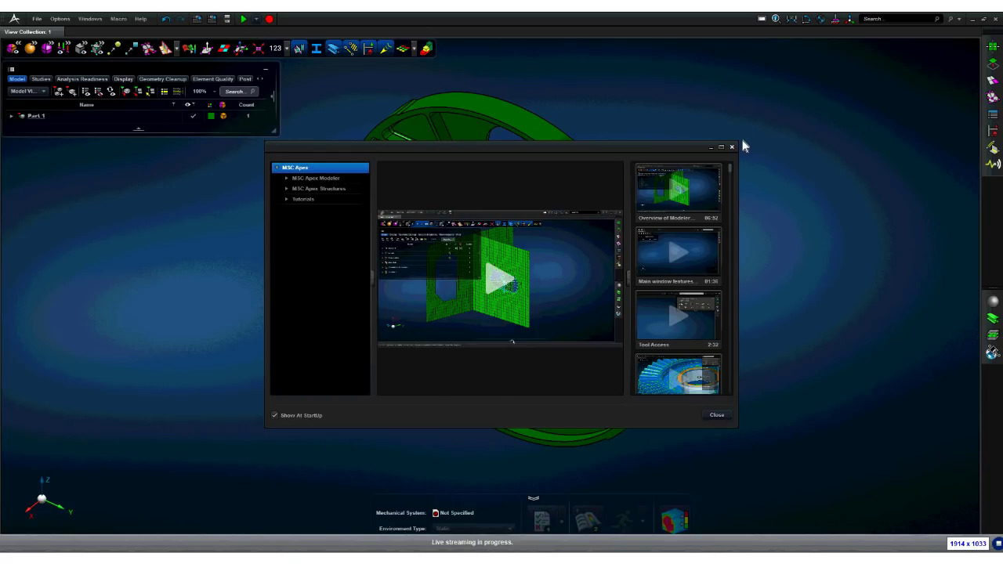
{"action": "left_click", "coordinate": [732, 148]}
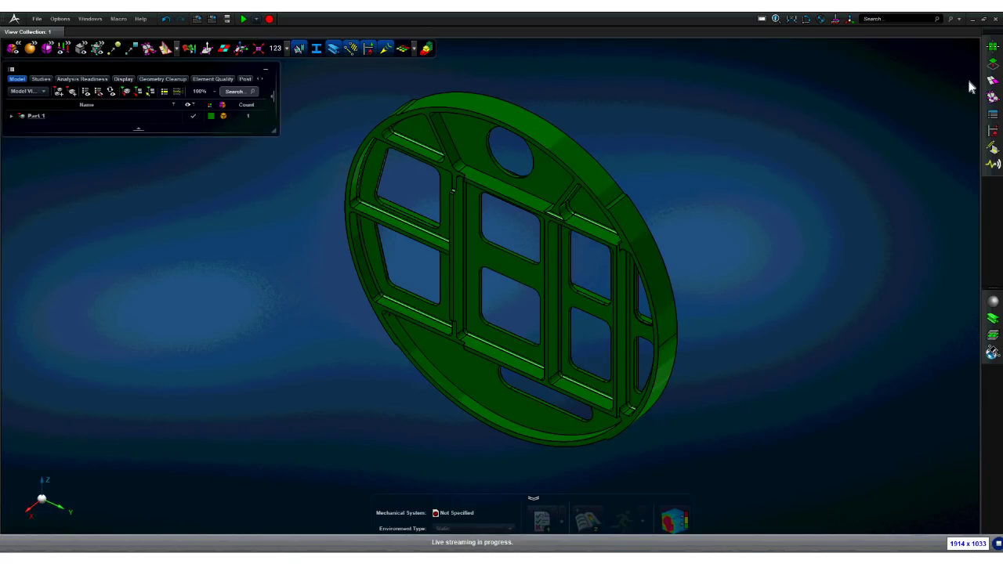
- Open the Surface Mesh tool's help videos from its tooltip, view the available clips, and close the video player and meshing tools
{"action": "left_click", "coordinate": [993, 81]}
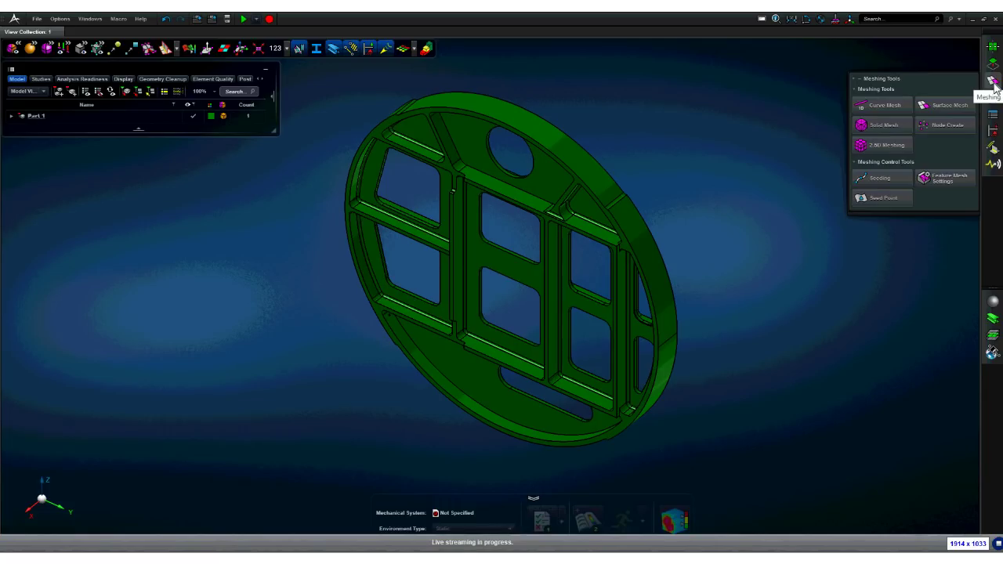
{"action": "left_click", "coordinate": [993, 83]}
{"action": "left_click", "coordinate": [993, 81]}
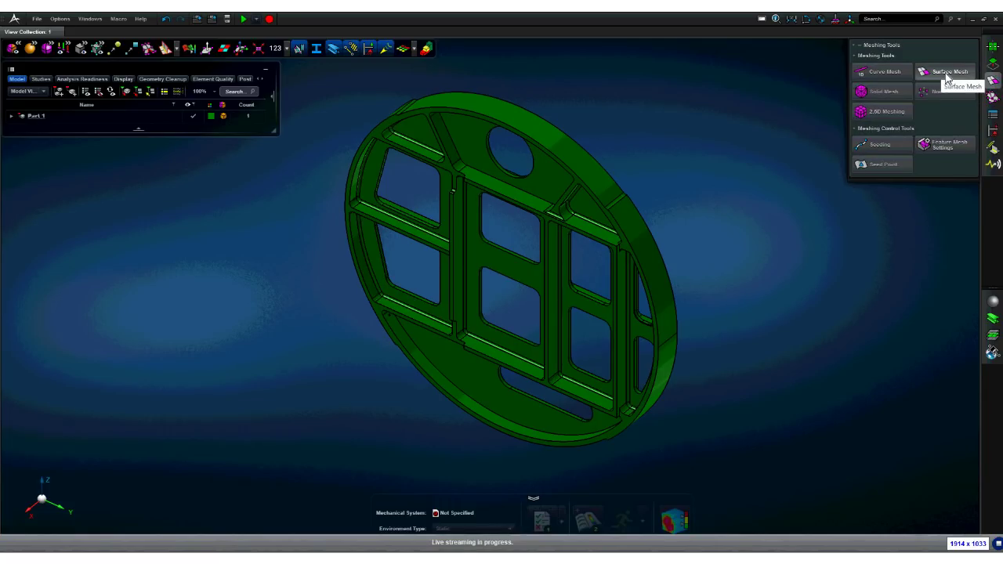
{"action": "mouse_move", "coordinate": [941, 74]}
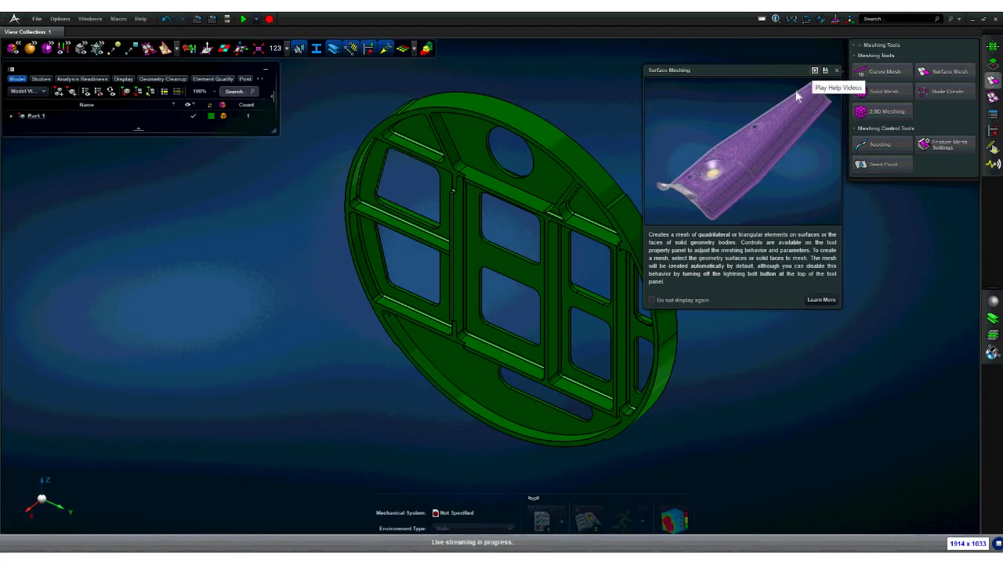
{"action": "left_click", "coordinate": [814, 72]}
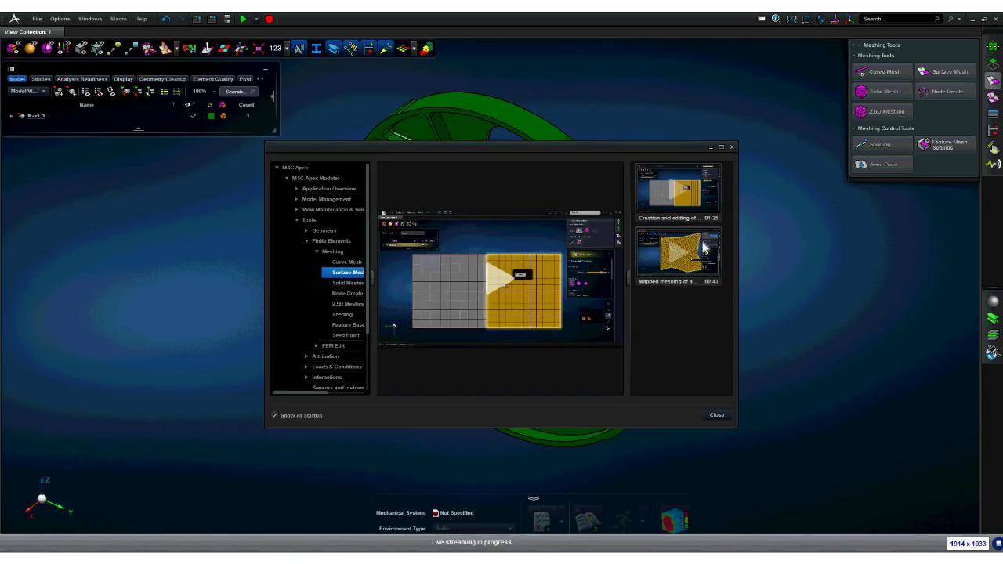
{"action": "left_click_drag", "start_coordinate": [586, 157], "coordinate": [617, 133]}
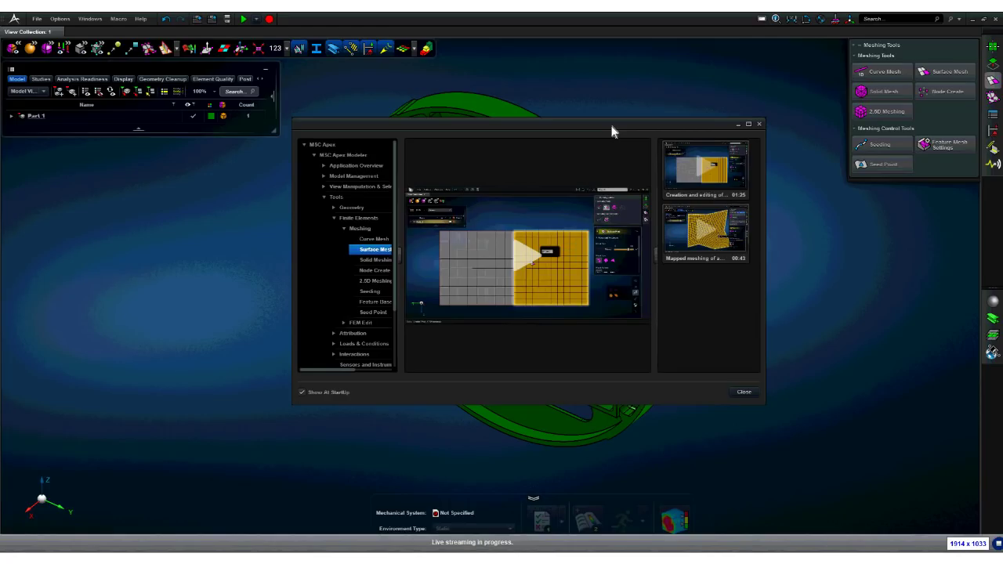
{"action": "left_click_drag", "start_coordinate": [612, 125], "coordinate": [631, 124]}
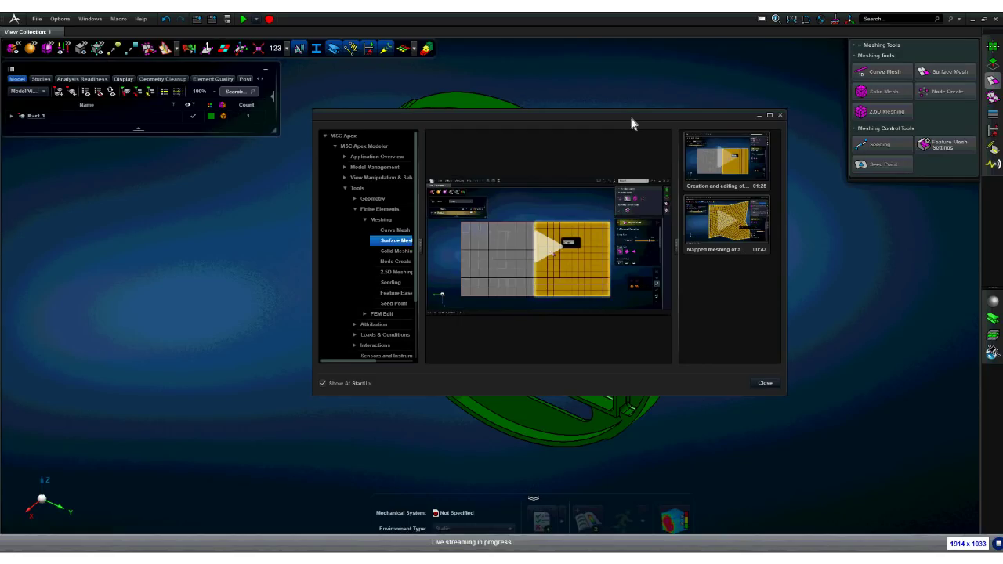
{"action": "left_click", "coordinate": [780, 115]}
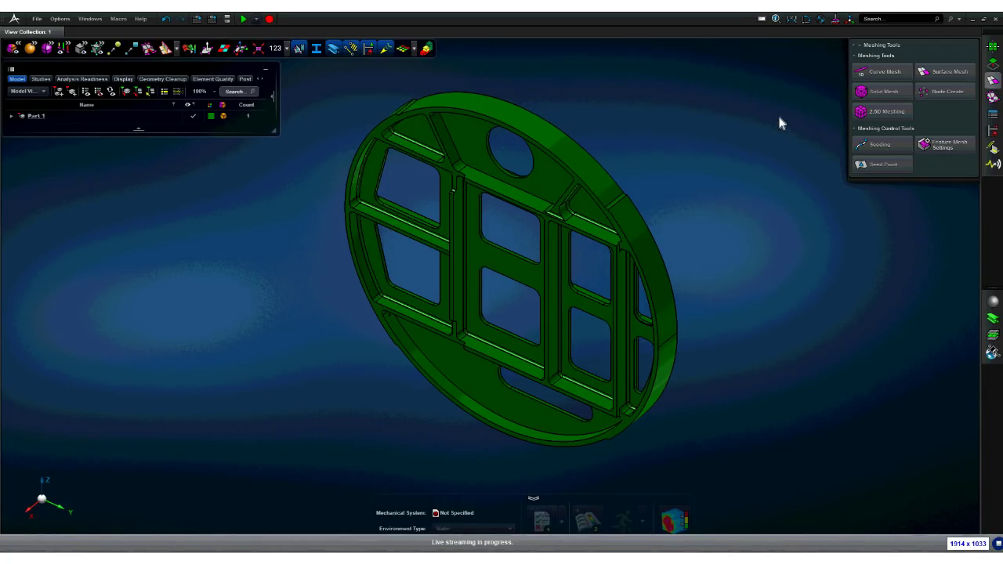
{"action": "left_click", "coordinate": [994, 85]}
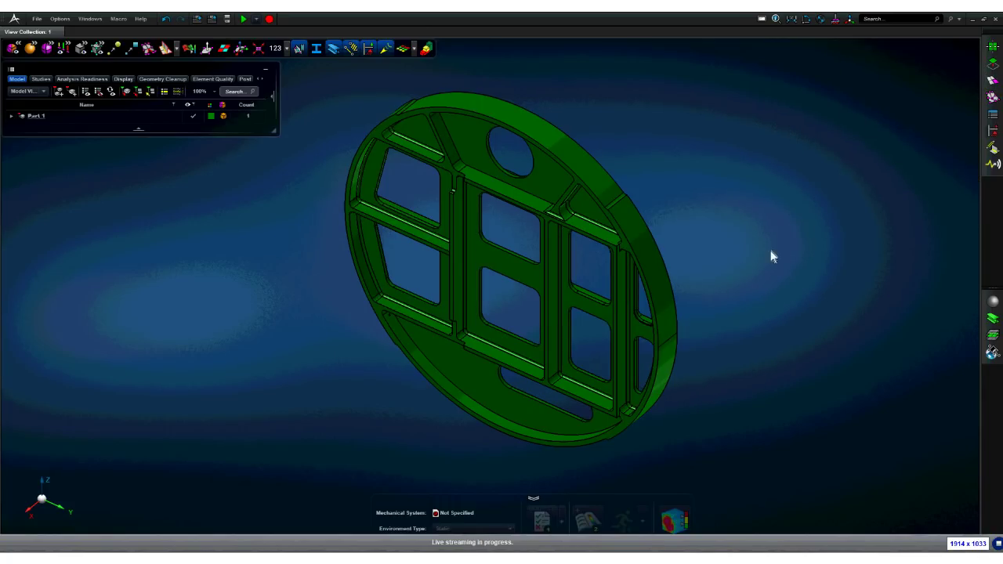
- Examine the circular ribbed part from several angles, looking at its ribs, pockets and cutouts
{"action": "middle_click_drag", "start_coordinate": [723, 275], "coordinate": [807, 233]}
{"action": "middle_click_drag", "start_coordinate": [759, 203], "coordinate": [765, 236]}
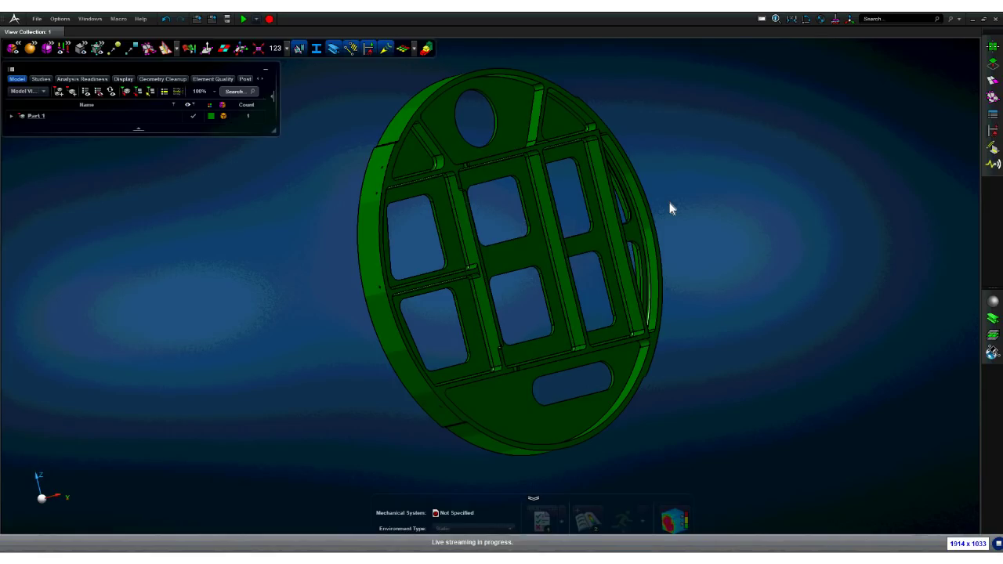
{"action": "middle_click_drag", "start_coordinate": [699, 157], "coordinate": [695, 159]}
{"action": "right_click_drag", "start_coordinate": [698, 162], "coordinate": [811, 191]}
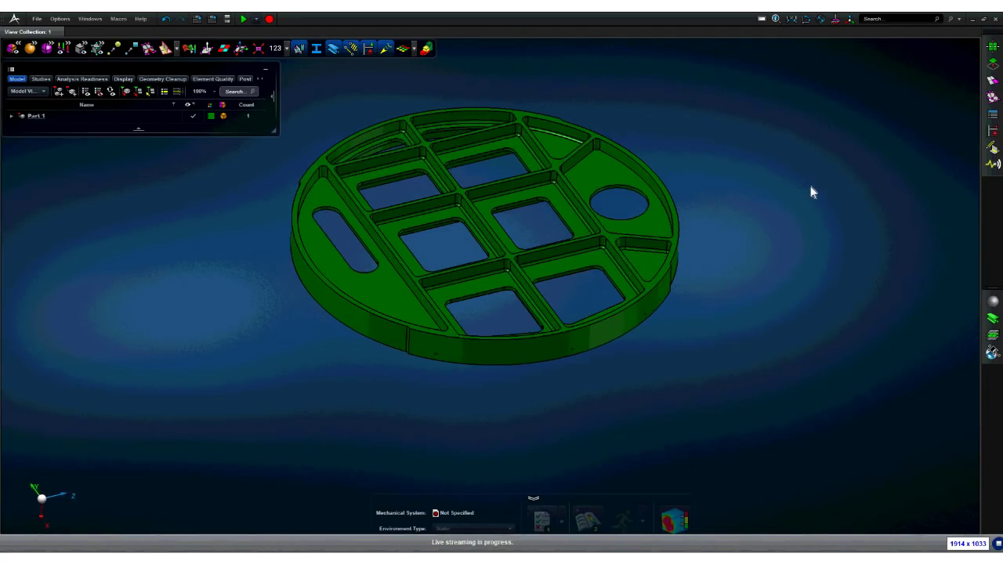
{"action": "scroll", "coordinate": [448, 256], "scroll_direction": "up", "scroll_amount": 2}
{"action": "scroll", "coordinate": [451, 255], "scroll_direction": "up", "scroll_amount": 3}
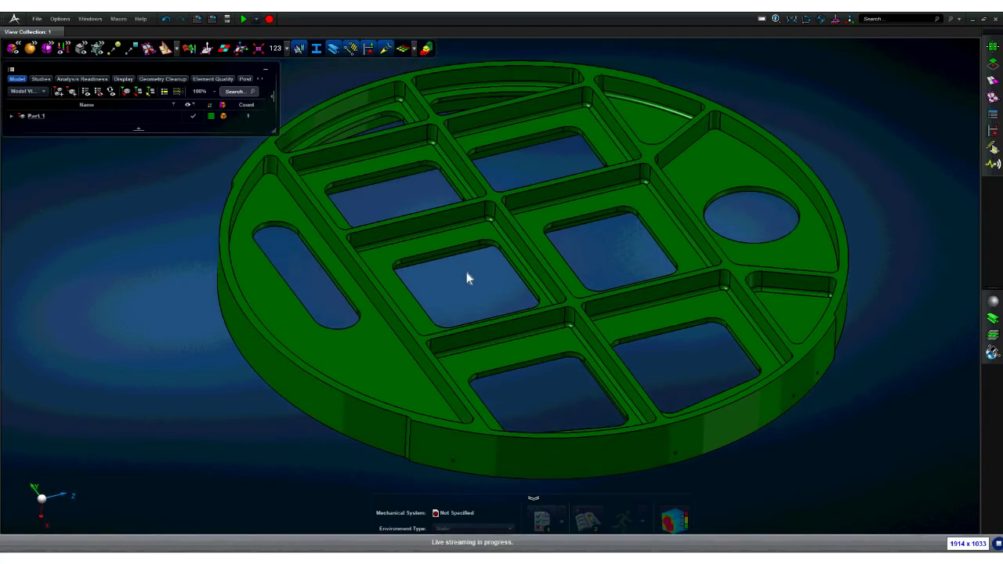
{"action": "middle_click_drag", "start_coordinate": [479, 282], "coordinate": [559, 235]}
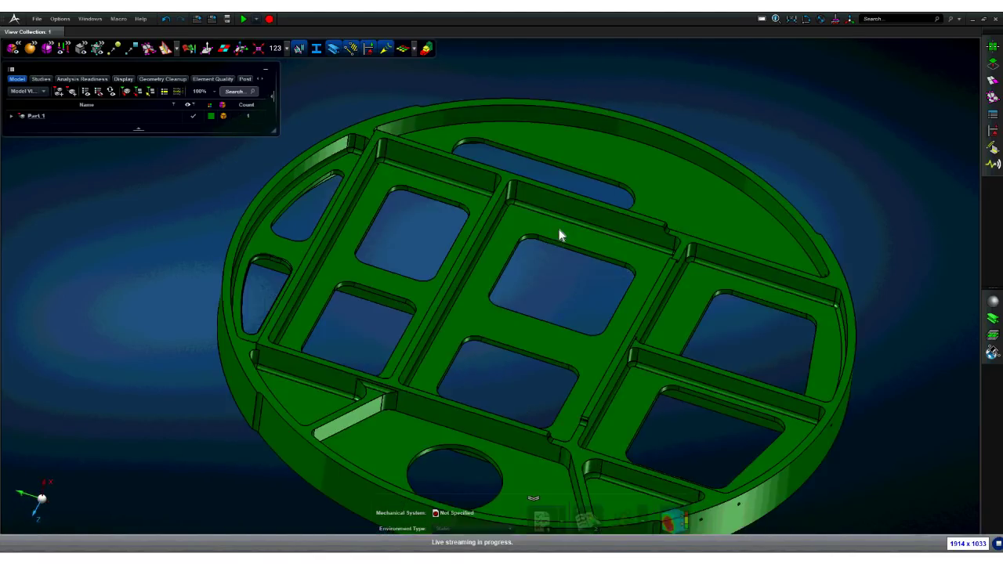
{"action": "middle_click_drag", "start_coordinate": [558, 178], "coordinate": [584, 140]}
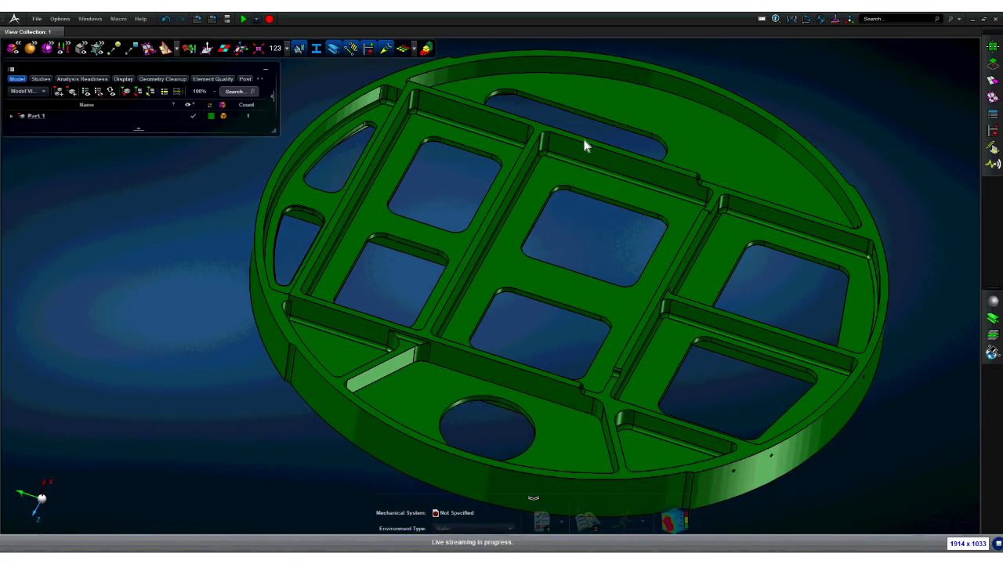
{"action": "middle_click_drag", "start_coordinate": [575, 254], "coordinate": [591, 234]}
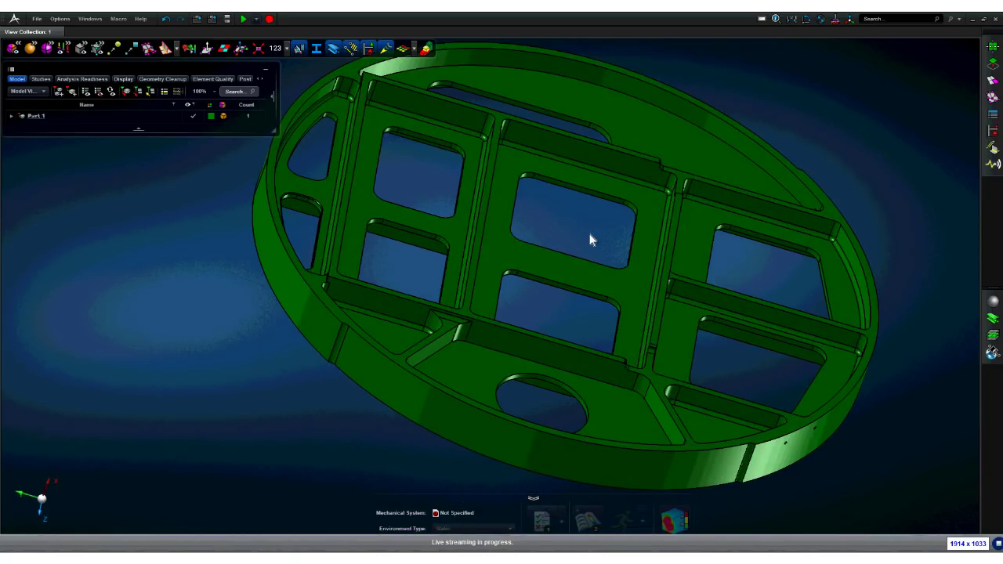
- Create a tetrahedral solid mesh on the ribbed part with a 10 mm mesh size and curvature refinement enabled
{"action": "left_click", "coordinate": [992, 81]}
{"action": "left_click", "coordinate": [884, 125]}
{"action": "left_click", "coordinate": [717, 144]}
{"action": "key", "text": "Return"}
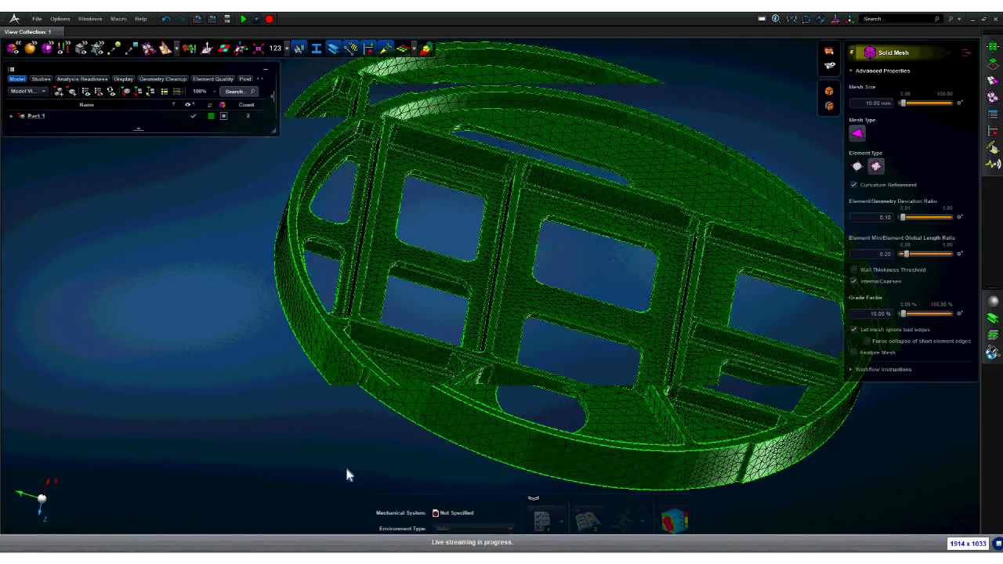
- Examine the solid mesh closely along the outer rim, ribs and cutout edges
{"action": "scroll", "coordinate": [339, 472], "scroll_direction": "up", "scroll_amount": 5}
{"action": "scroll", "coordinate": [271, 325], "scroll_direction": "up", "scroll_amount": 3}
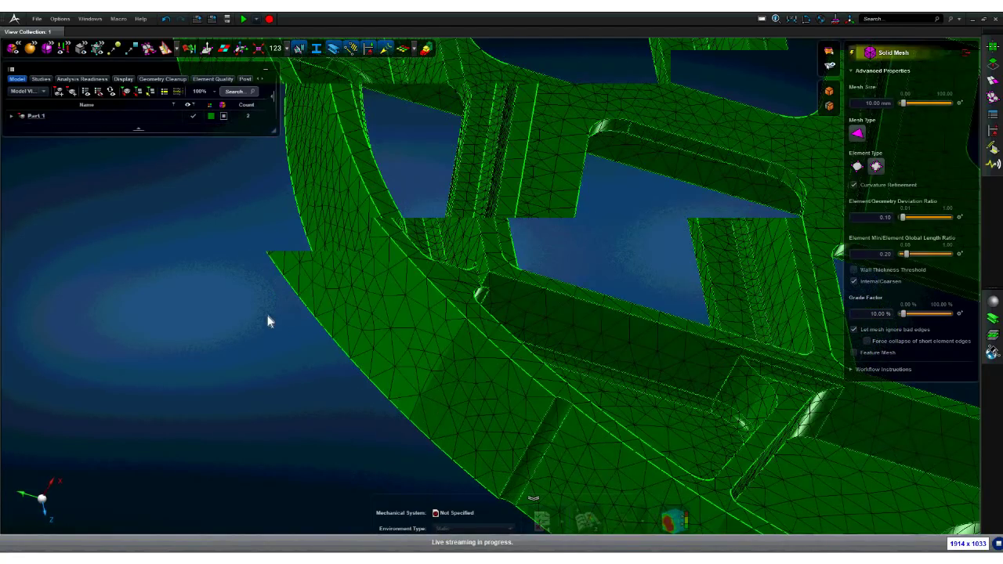
{"action": "scroll", "coordinate": [283, 322], "scroll_direction": "down", "scroll_amount": 3}
{"action": "scroll", "coordinate": [301, 368], "scroll_direction": "down", "scroll_amount": 1}
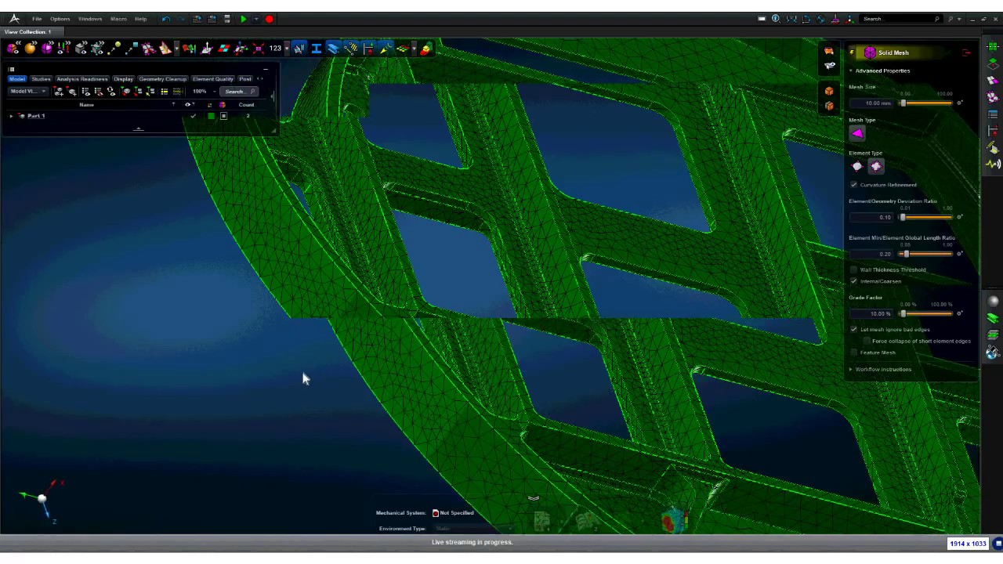
{"action": "middle_click_drag", "start_coordinate": [362, 429], "coordinate": [291, 278]}
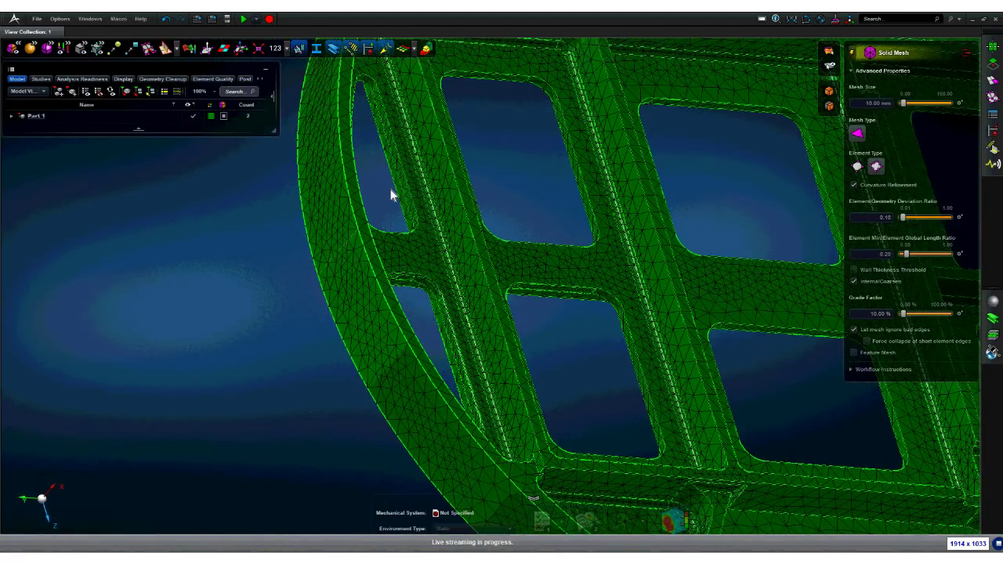
{"action": "scroll", "coordinate": [391, 190], "scroll_direction": "up", "scroll_amount": 3}
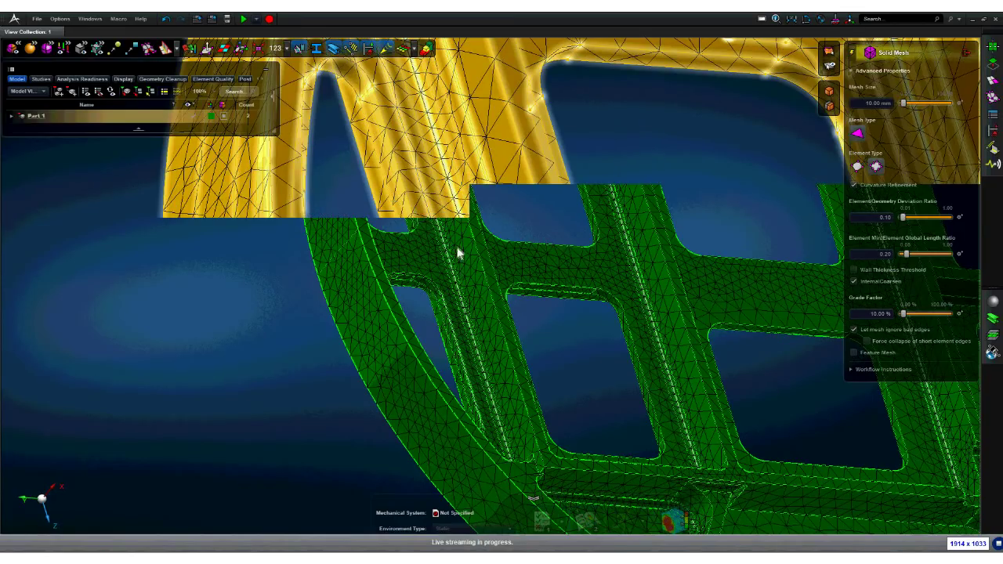
{"action": "scroll", "coordinate": [457, 253], "scroll_direction": "up", "scroll_amount": 2}
{"action": "scroll", "coordinate": [442, 459], "scroll_direction": "down", "scroll_amount": 3}
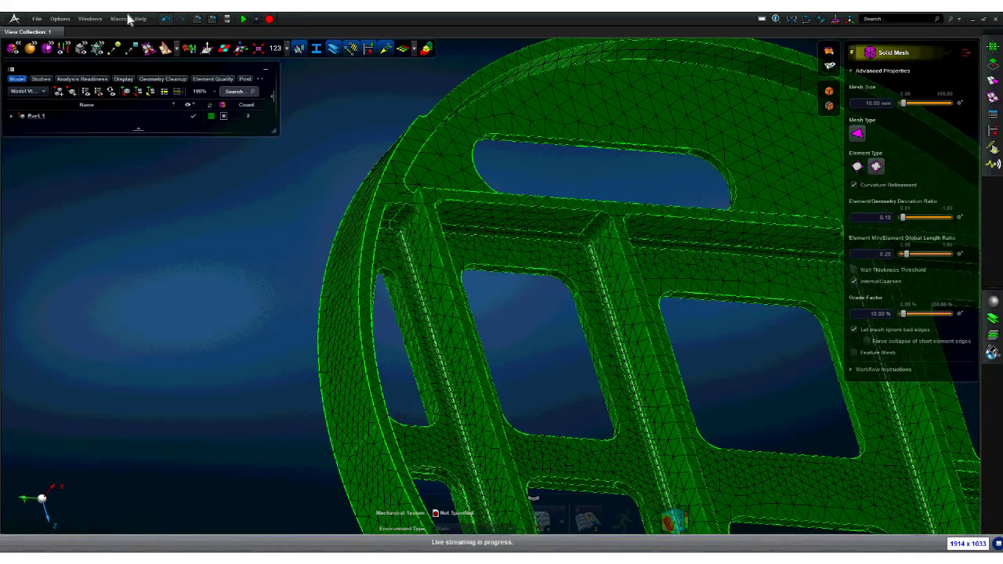
- Undo the solid mesh and review the bare geometry of the part from both sides
{"action": "left_click", "coordinate": [165, 19]}
{"action": "middle_click_drag", "start_coordinate": [327, 108], "coordinate": [296, 159]}
{"action": "scroll", "coordinate": [275, 169], "scroll_direction": "down", "scroll_amount": 2}
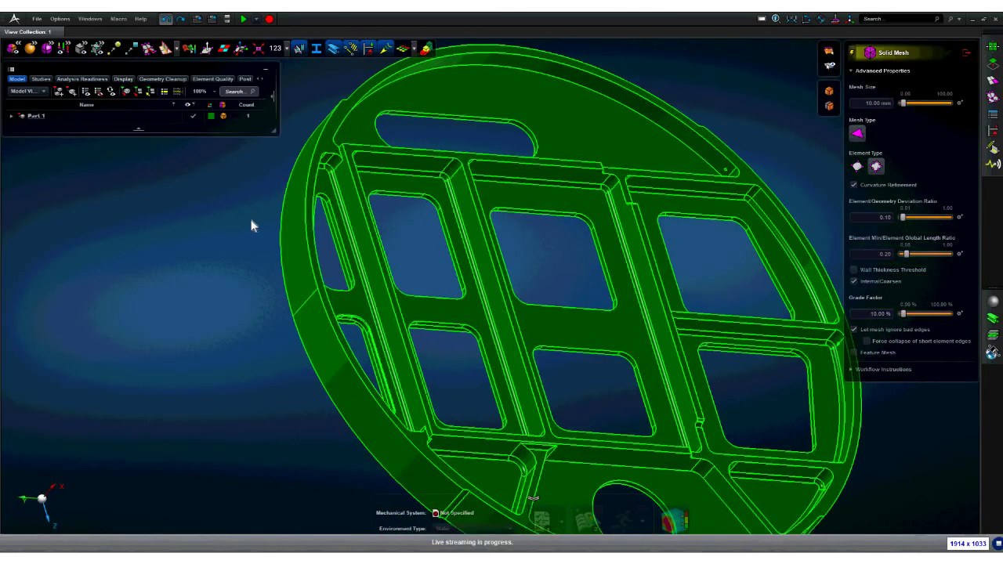
{"action": "middle_click_drag", "start_coordinate": [251, 220], "coordinate": [228, 237]}
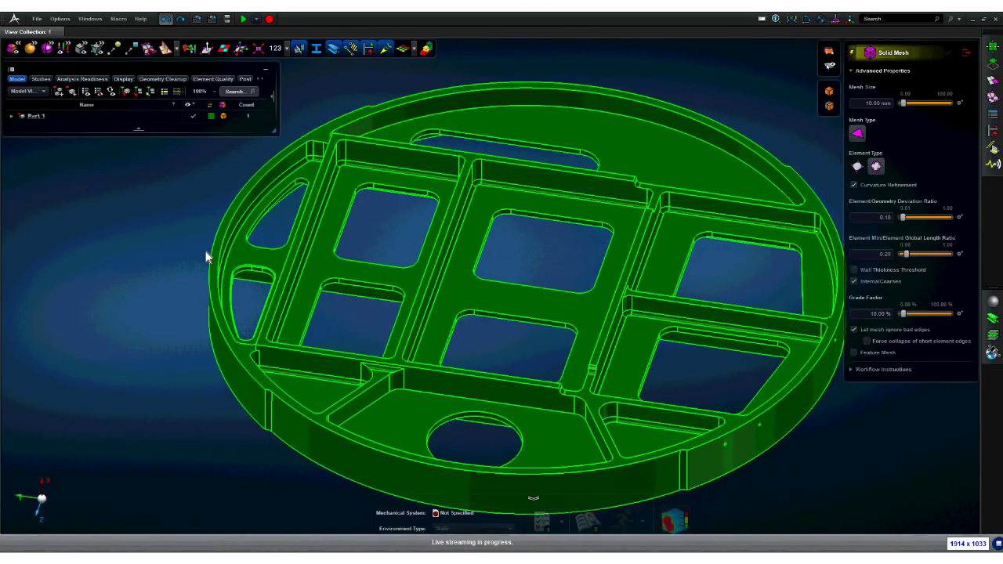
{"action": "mouse_move", "coordinate": [196, 215]}
{"action": "middle_mouse_down"}
{"action": "mouse_move", "coordinate": [208, 211]}
{"action": "mouse_move", "coordinate": [172, 216]}
{"action": "mouse_move", "coordinate": [189, 216]}
{"action": "middle_mouse_up"}
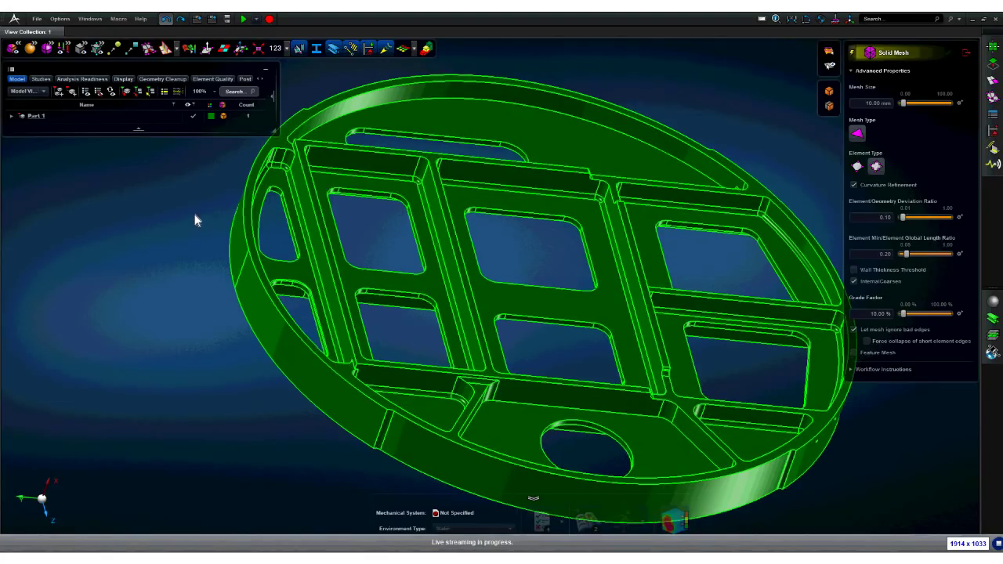
{"action": "middle_click_drag", "start_coordinate": [195, 232], "coordinate": [254, 260]}
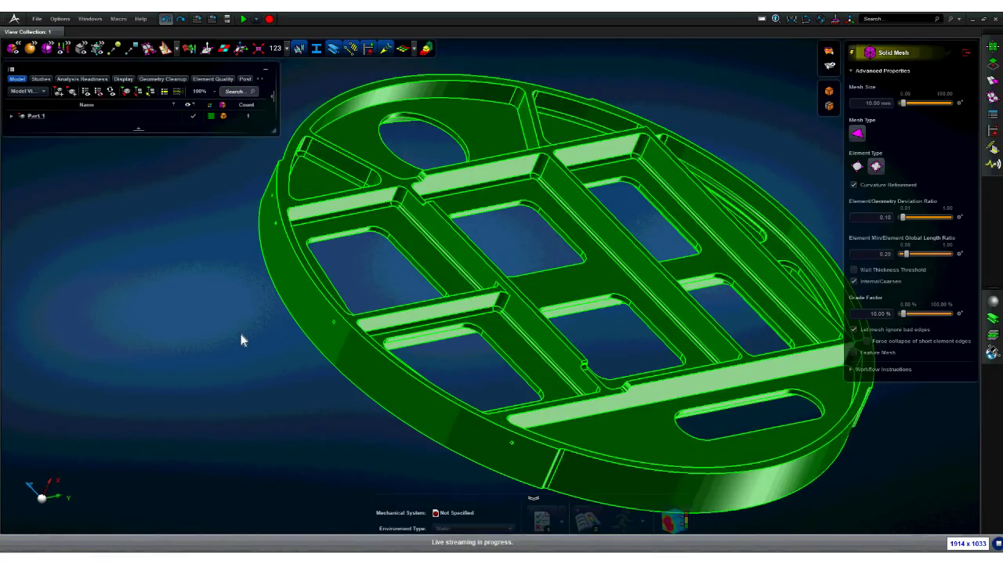
- Try Defeature with automatic feature detection on the corner fillet of the central rib pocket, and undo that removal
{"action": "left_click", "coordinate": [991, 65]}
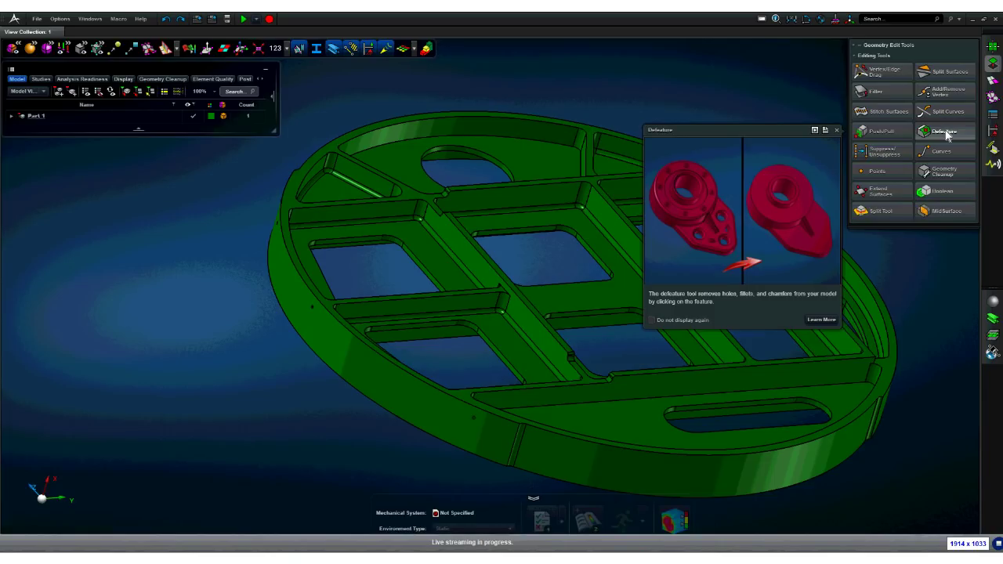
{"action": "left_click", "coordinate": [945, 133]}
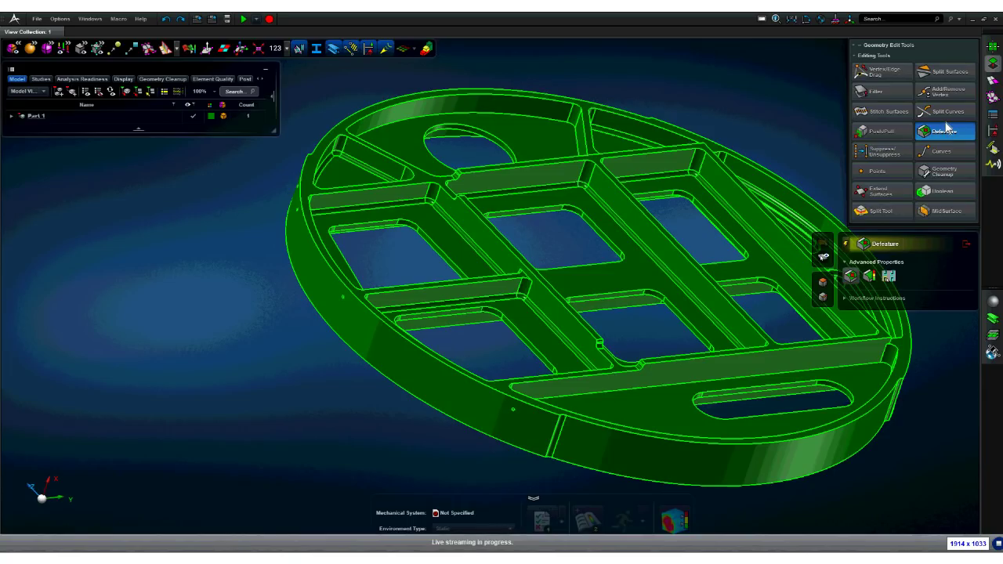
{"action": "scroll", "coordinate": [522, 262], "scroll_direction": "up", "scroll_amount": 10}
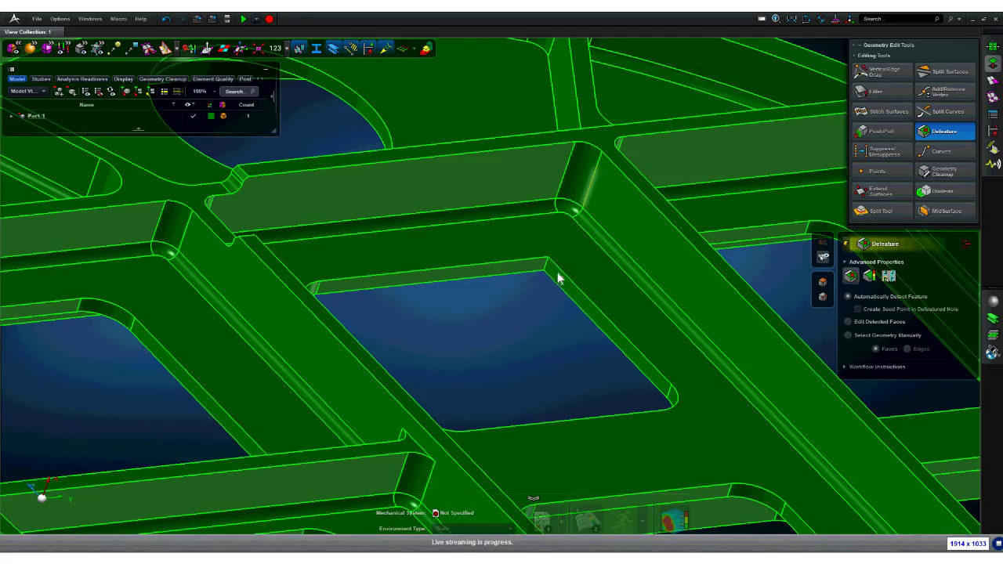
{"action": "left_click", "coordinate": [573, 193]}
{"action": "middle_click_drag", "start_coordinate": [556, 238], "coordinate": [534, 356]}
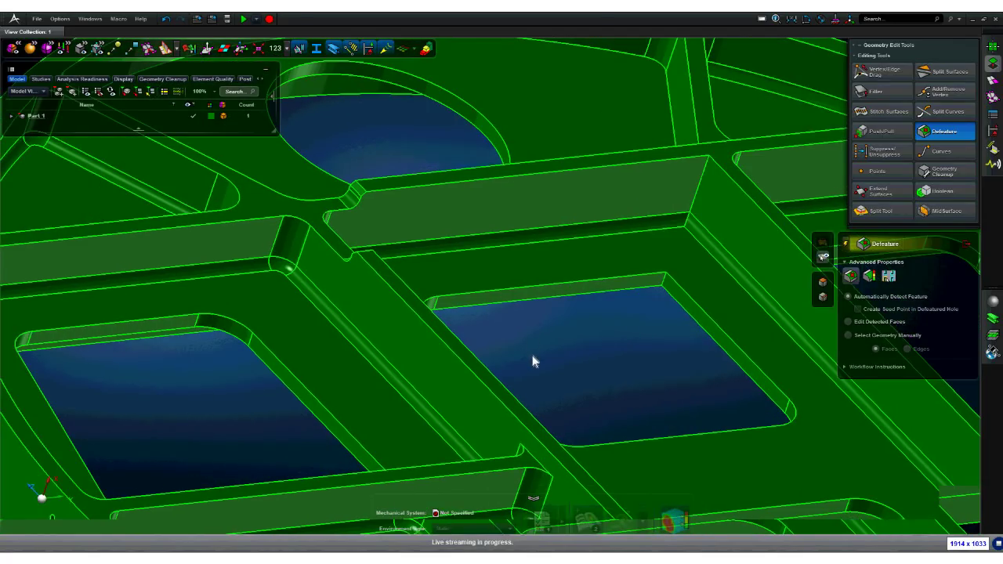
{"action": "left_click", "coordinate": [166, 20]}
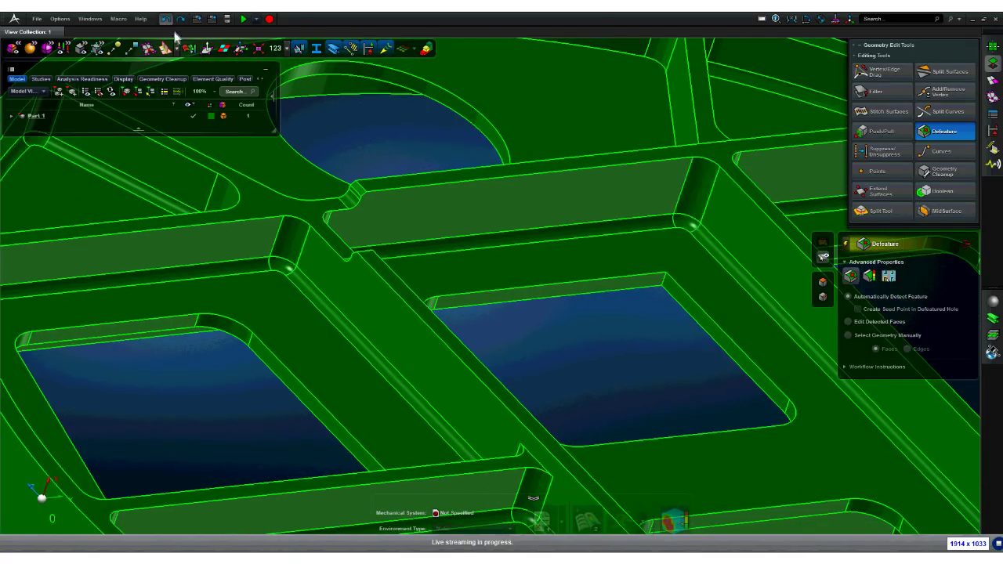
- Defeature the rib notch fillet, the triangular pocket's floor fillets and a small hole in the outer rim using automatic feature detection
{"action": "scroll", "coordinate": [361, 196], "scroll_direction": "up", "scroll_amount": 5}
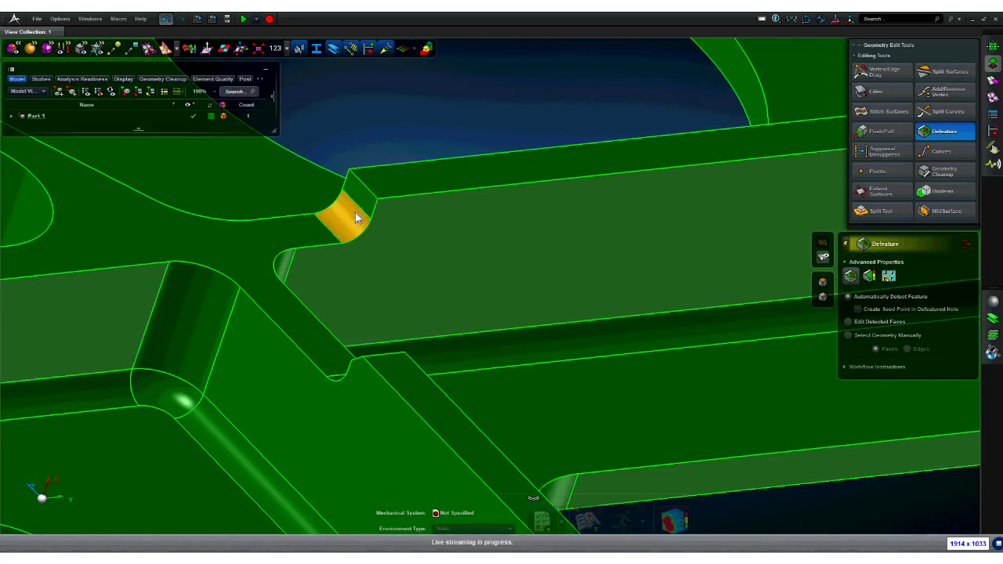
{"action": "scroll", "coordinate": [450, 160], "scroll_direction": "down", "scroll_amount": 8}
{"action": "scroll", "coordinate": [367, 137], "scroll_direction": "up", "scroll_amount": 4}
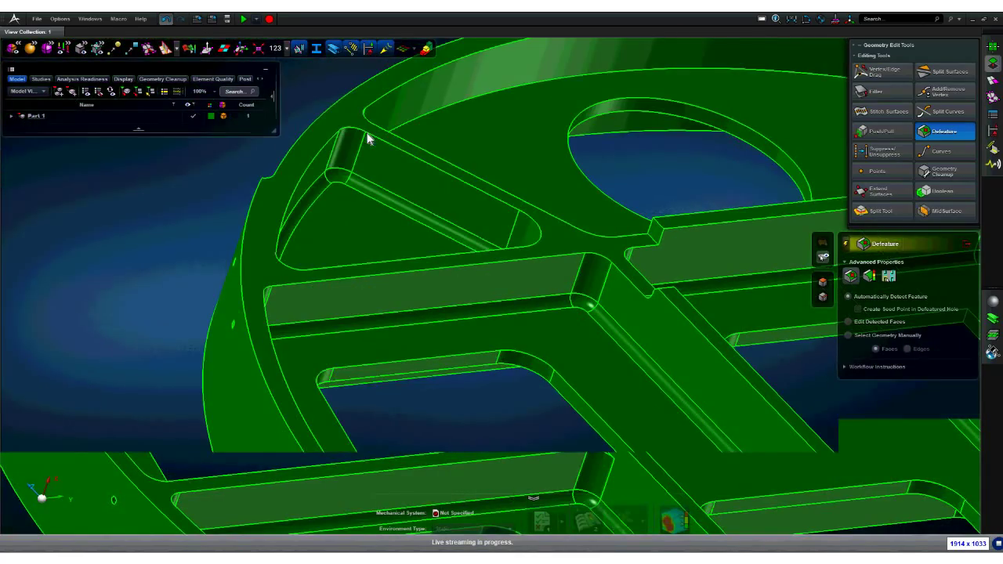
{"action": "scroll", "coordinate": [380, 183], "scroll_direction": "up", "scroll_amount": 5}
{"action": "left_click", "coordinate": [343, 170]}
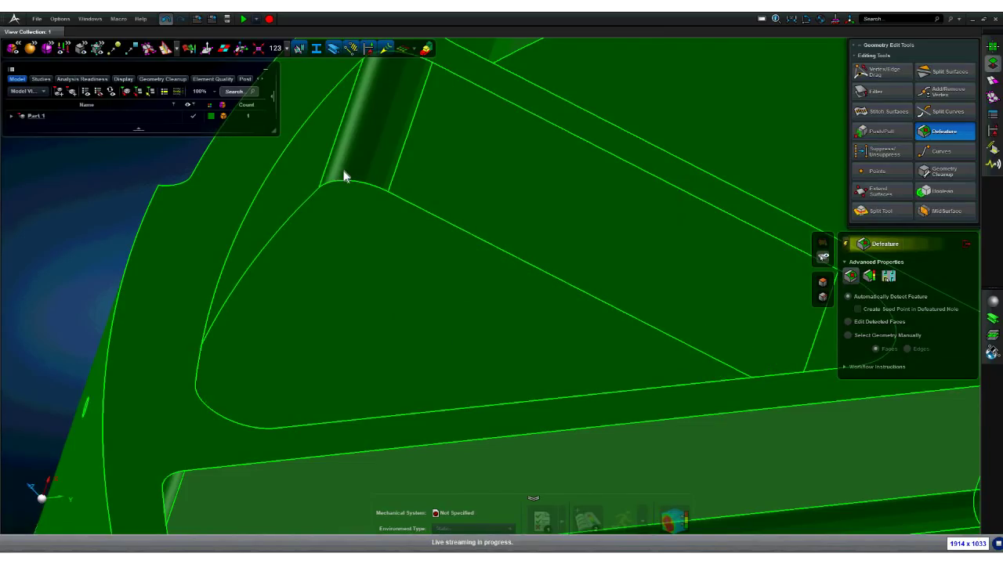
{"action": "scroll", "coordinate": [362, 210], "scroll_direction": "down", "scroll_amount": 5}
{"action": "middle_click_drag", "start_coordinate": [307, 262], "coordinate": [248, 307]}
{"action": "scroll", "coordinate": [247, 307], "scroll_direction": "up", "scroll_amount": 5}
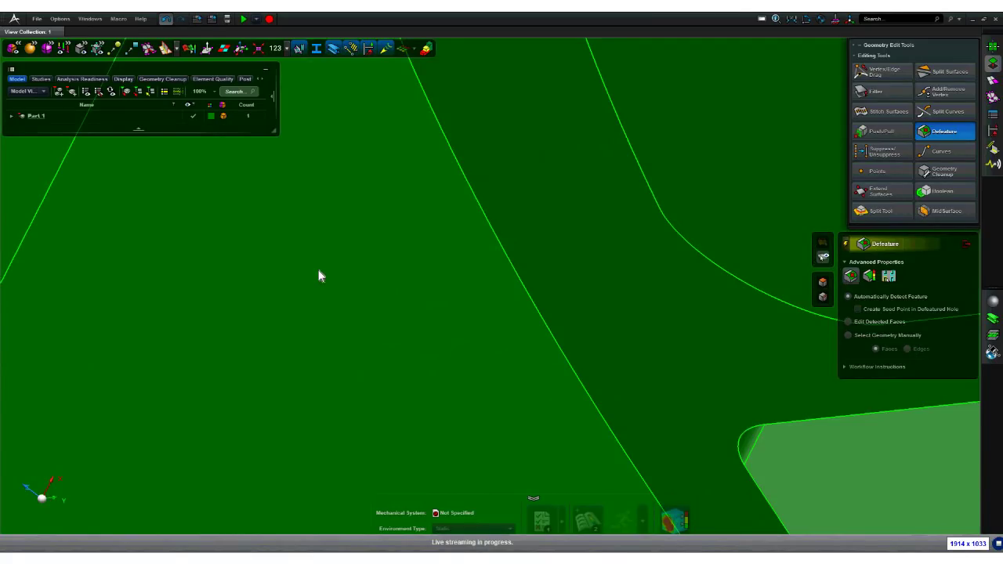
{"action": "scroll", "coordinate": [319, 276], "scroll_direction": "down", "scroll_amount": 5}
{"action": "middle_click_drag", "start_coordinate": [188, 296], "coordinate": [94, 324]}
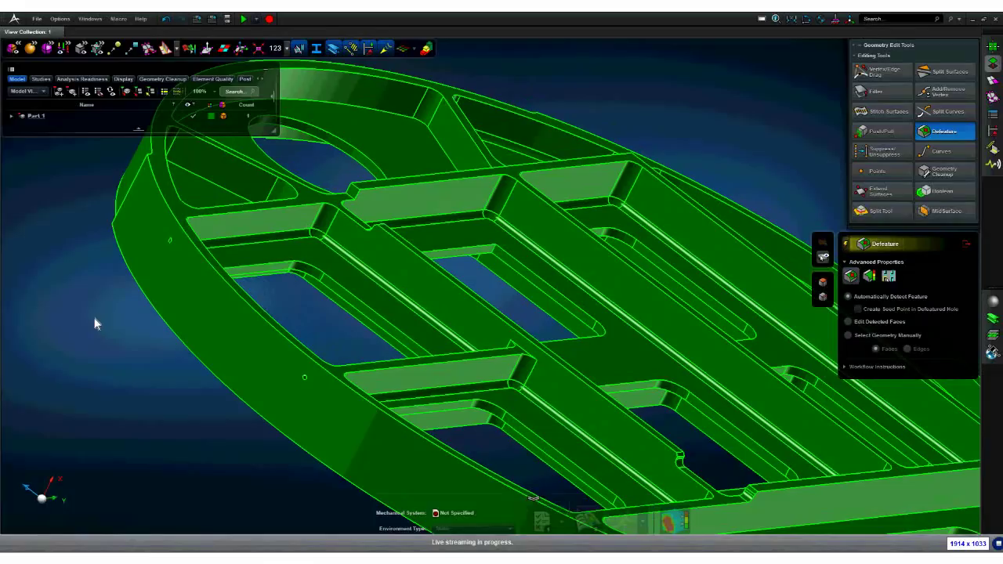
- Identify all removable features of the whole part with Defeature and display its 3D holes by diameter range
{"action": "left_click", "coordinate": [870, 277]}
{"action": "middle_click", "coordinate": [784, 168]}
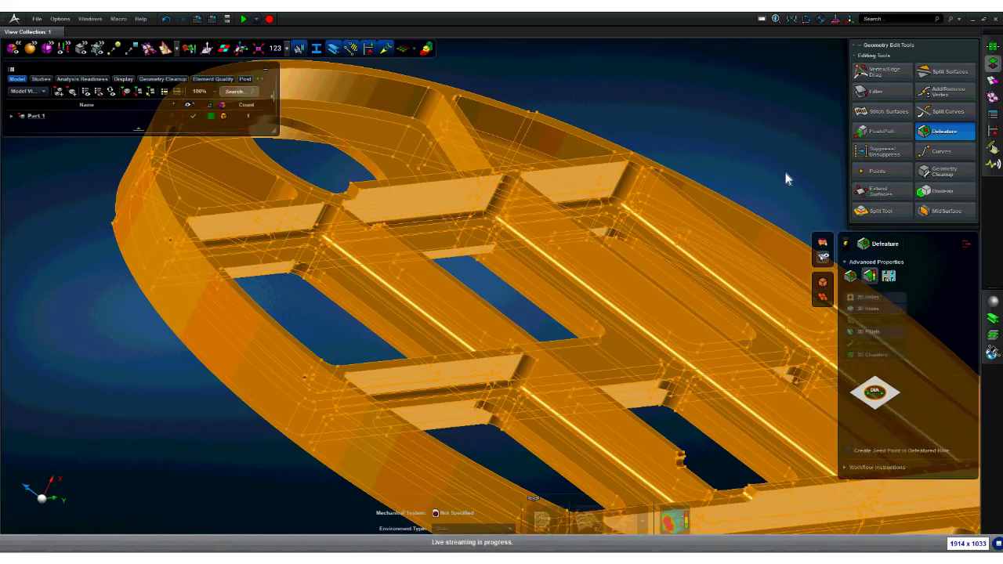
{"action": "scroll", "coordinate": [757, 177], "scroll_direction": "down", "scroll_amount": 4}
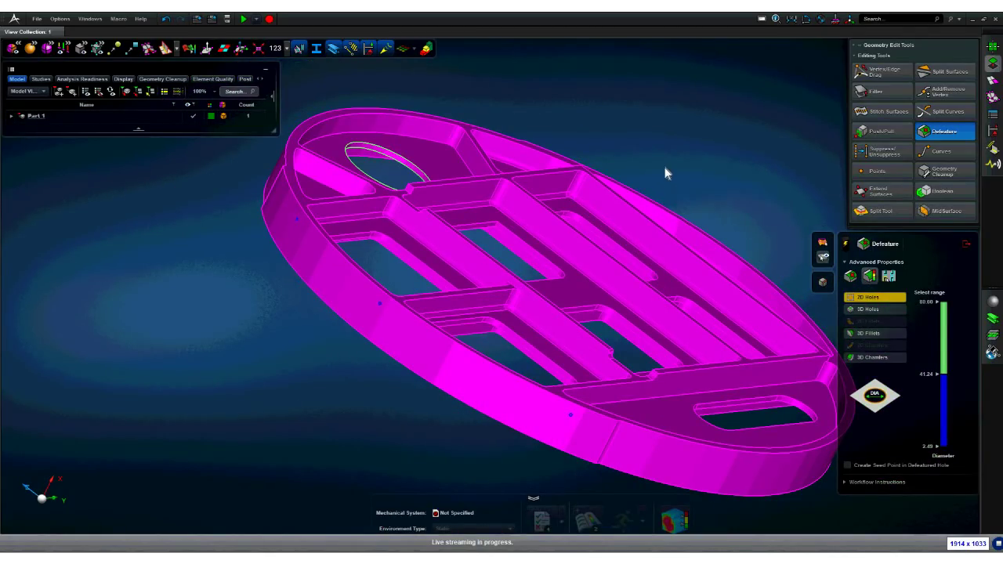
{"action": "left_click", "coordinate": [872, 310]}
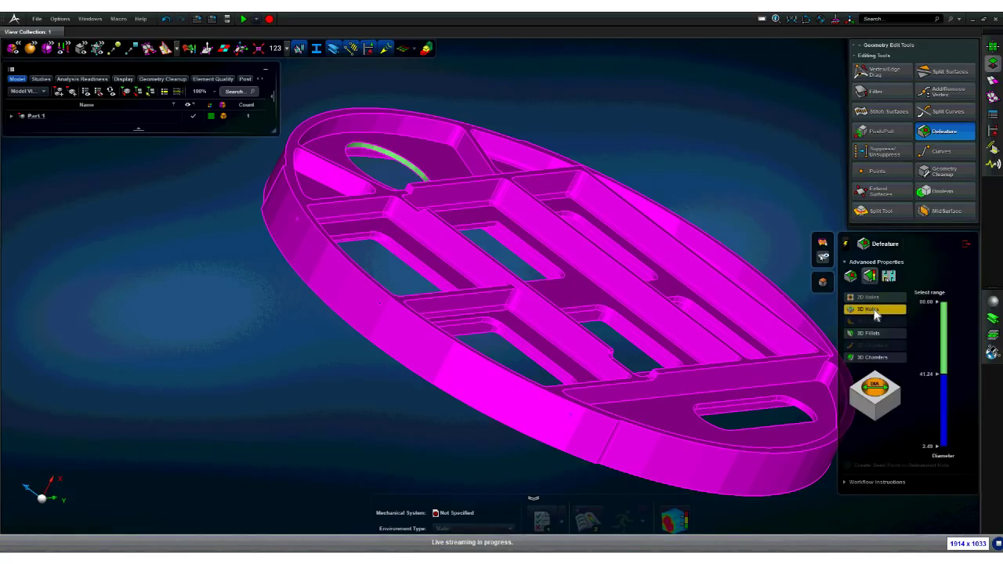
{"action": "scroll", "coordinate": [373, 264], "scroll_direction": "up", "scroll_amount": 4}
{"action": "scroll", "coordinate": [374, 289], "scroll_direction": "down", "scroll_amount": 2}
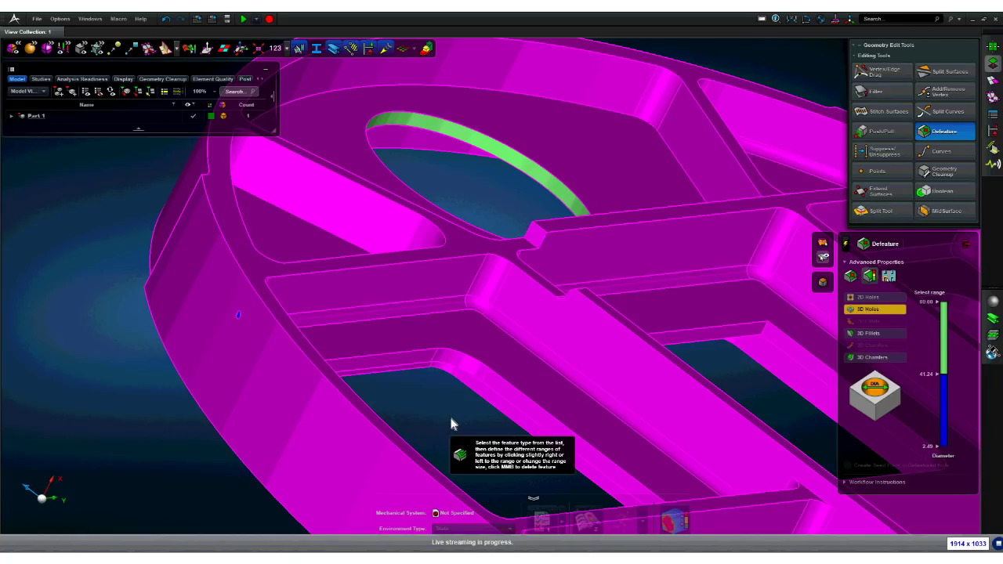
{"action": "scroll", "coordinate": [451, 388], "scroll_direction": "down", "scroll_amount": 3}
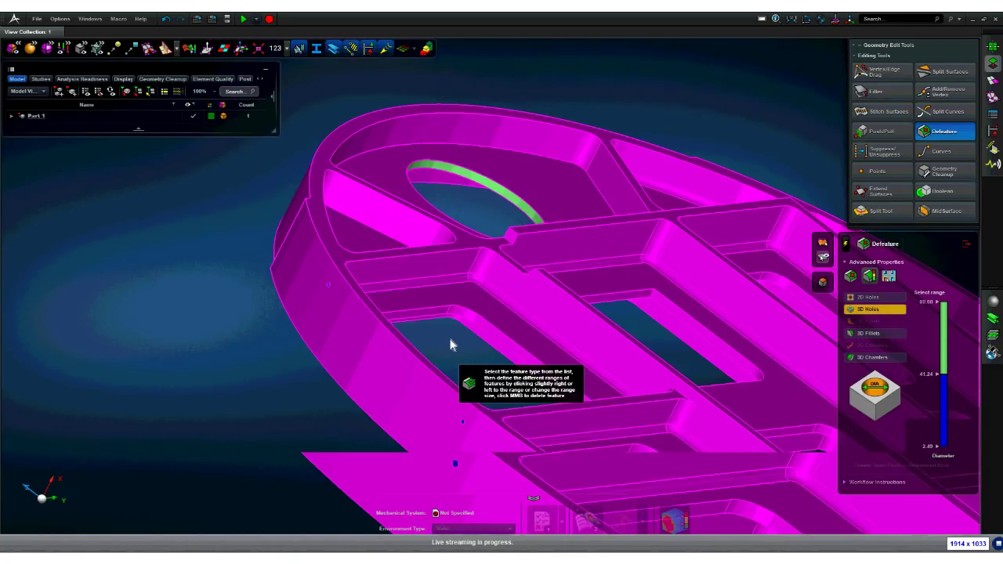
- Remove the small 3D holes in the 2.49 to 41.24 diameter range from the outer rim
{"action": "scroll", "coordinate": [461, 353], "scroll_direction": "up", "scroll_amount": 2}
{"action": "left_click", "coordinate": [946, 409]}
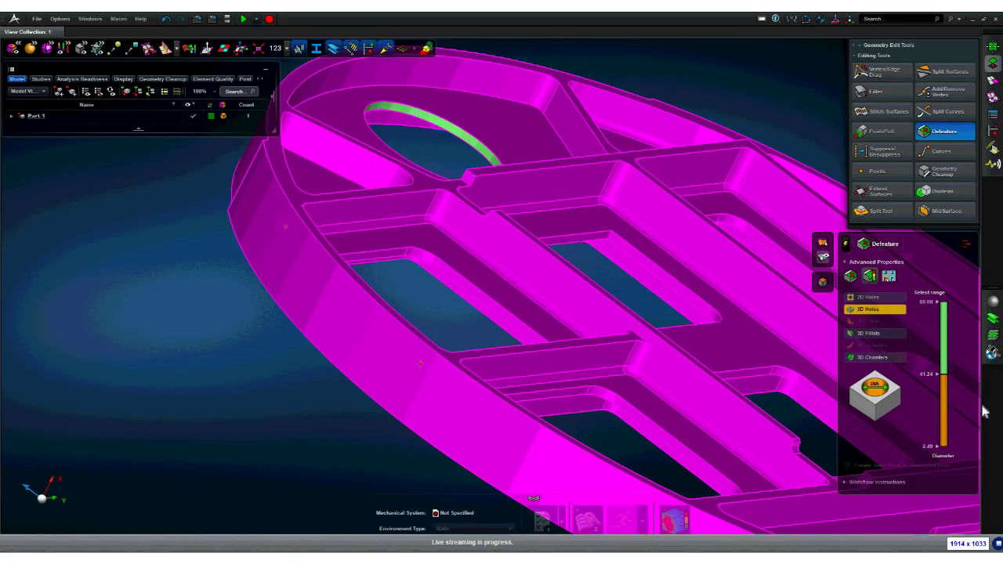
{"action": "middle_click", "coordinate": [422, 297]}
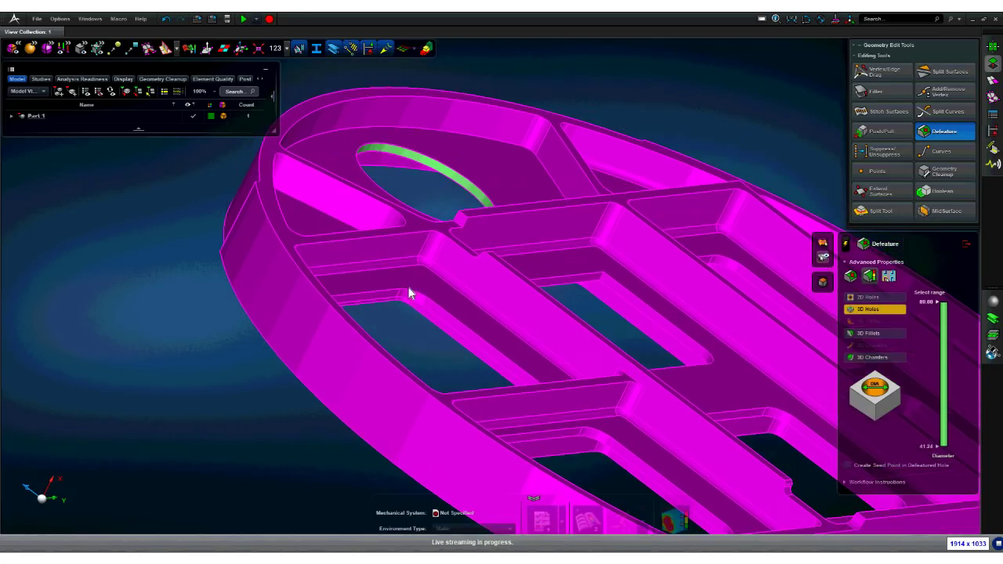
- Try removing the large round hole in the upper diameter range, and undo that removal
{"action": "left_click", "coordinate": [945, 343]}
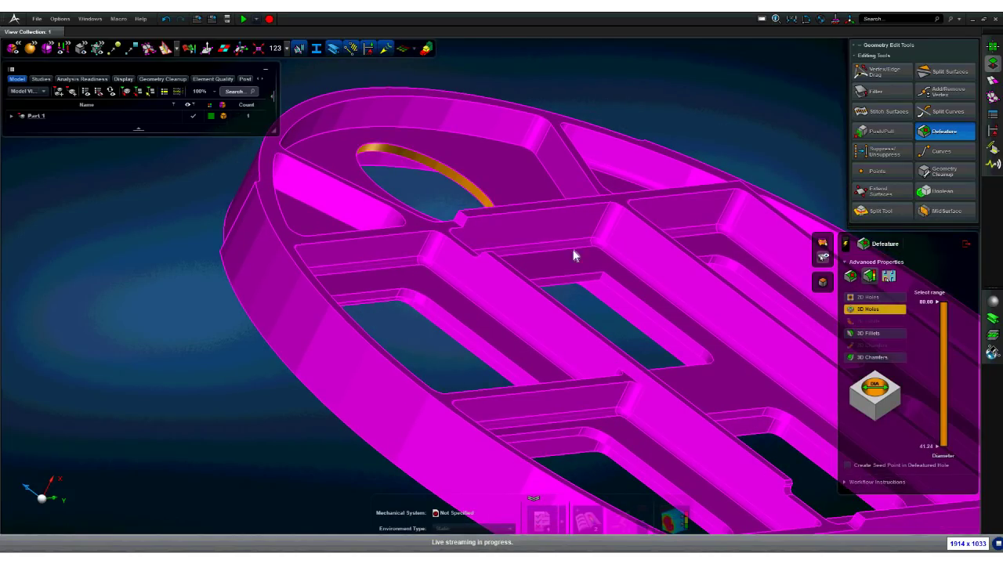
{"action": "middle_click", "coordinate": [440, 360]}
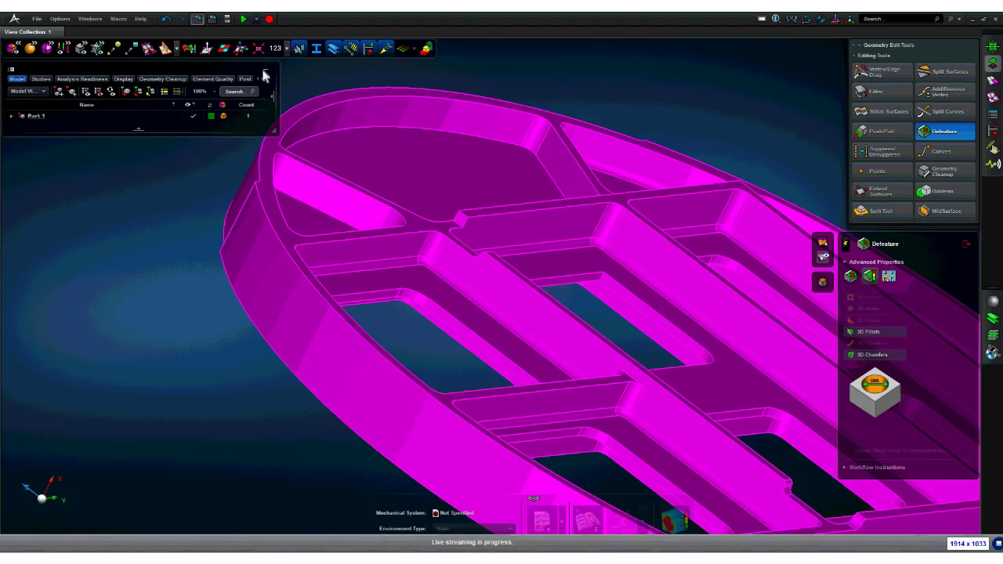
{"action": "left_click", "coordinate": [167, 19]}
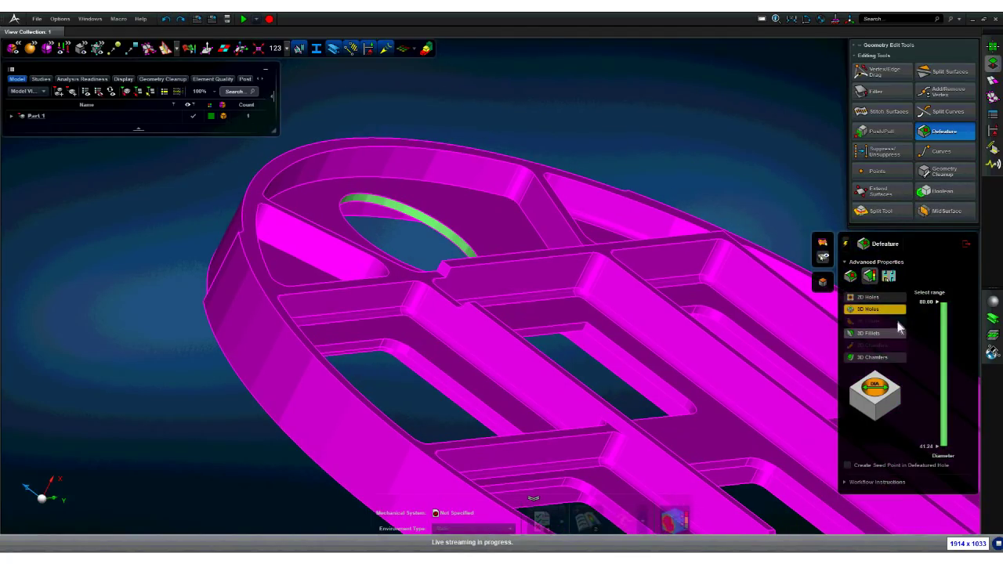
- Display the part's 3D fillets and set the upper limit of their radius range to 20
{"action": "left_click", "coordinate": [883, 337]}
{"action": "middle_click_drag", "start_coordinate": [780, 203], "coordinate": [582, 199]}
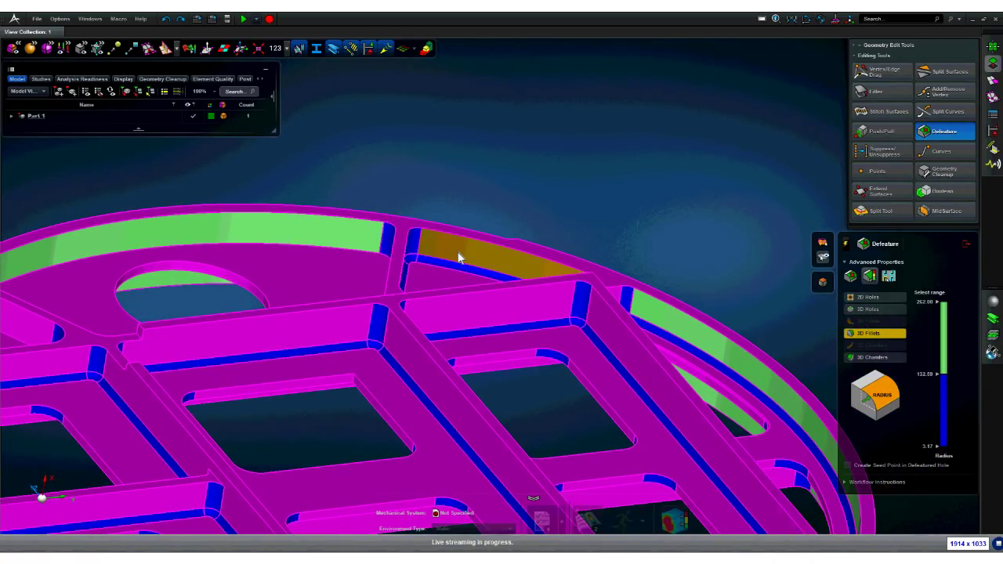
{"action": "middle_click_drag", "start_coordinate": [542, 227], "coordinate": [496, 211]}
{"action": "middle_click_drag", "start_coordinate": [559, 214], "coordinate": [522, 204]}
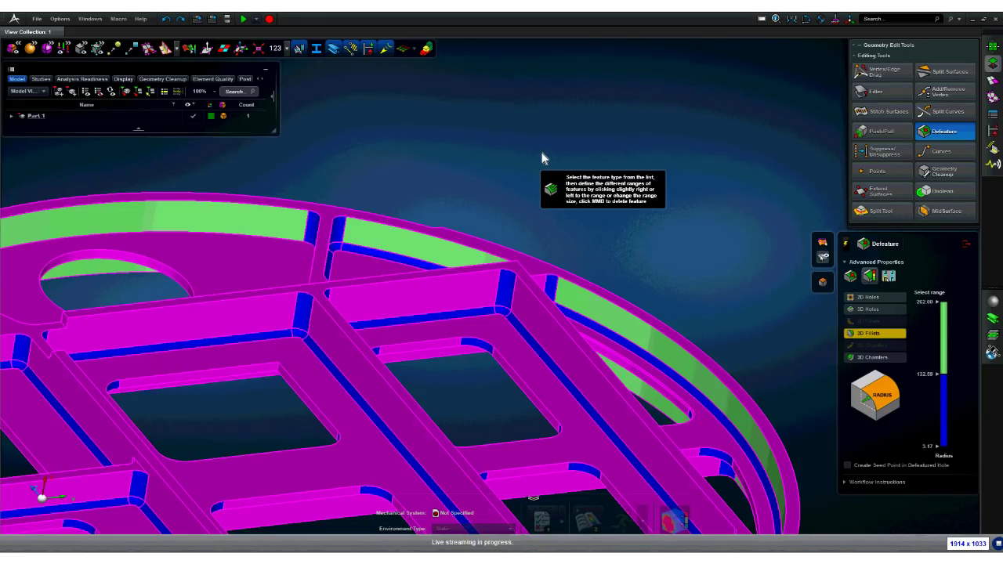
{"action": "left_click", "coordinate": [923, 304]}
{"action": "type", "text": "30"}
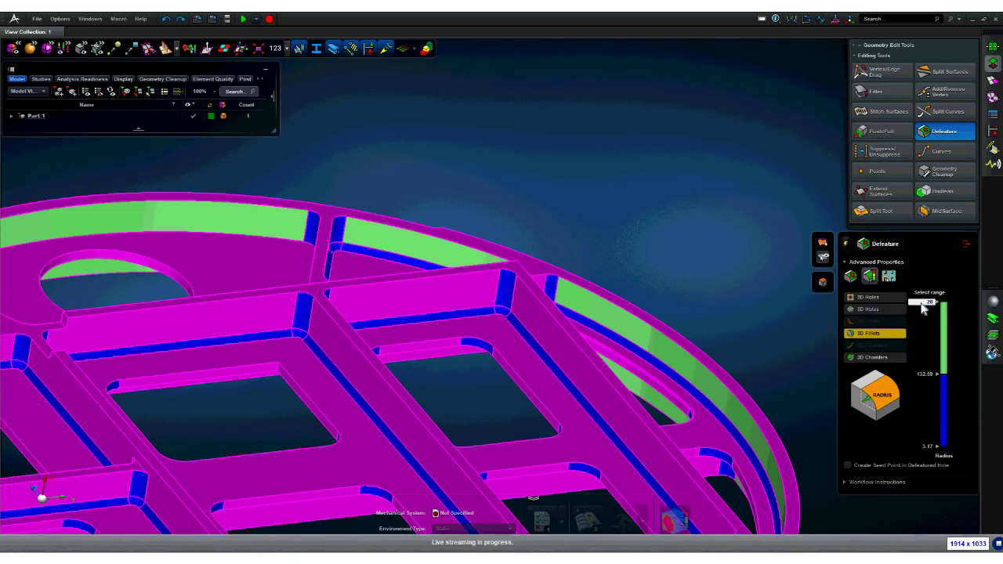
{"action": "key", "text": "Return"}
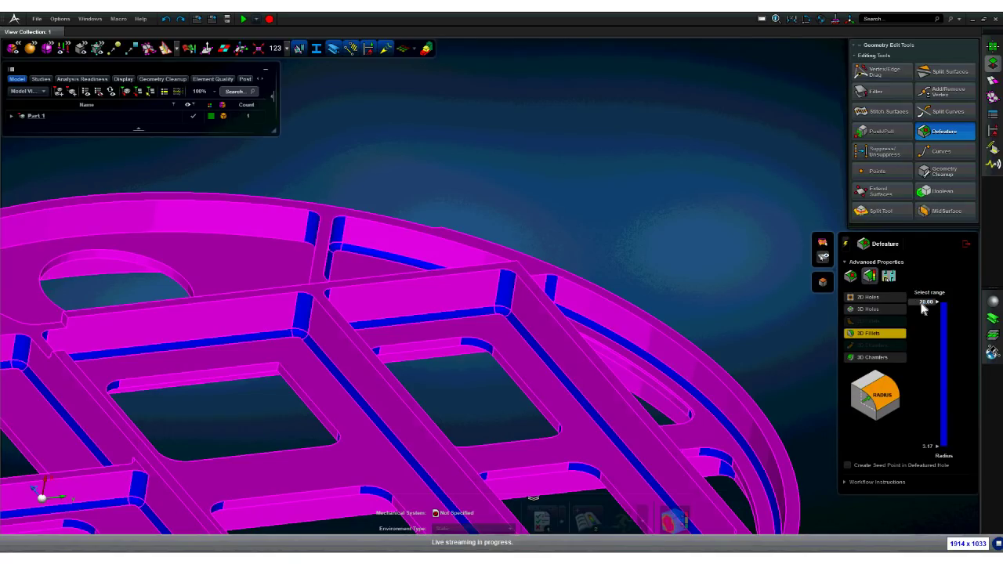
- Split the fillet radius range at 5.37 and remove the small fillets below it along the pocket floors
{"action": "middle_click_drag", "start_coordinate": [636, 281], "coordinate": [655, 213]}
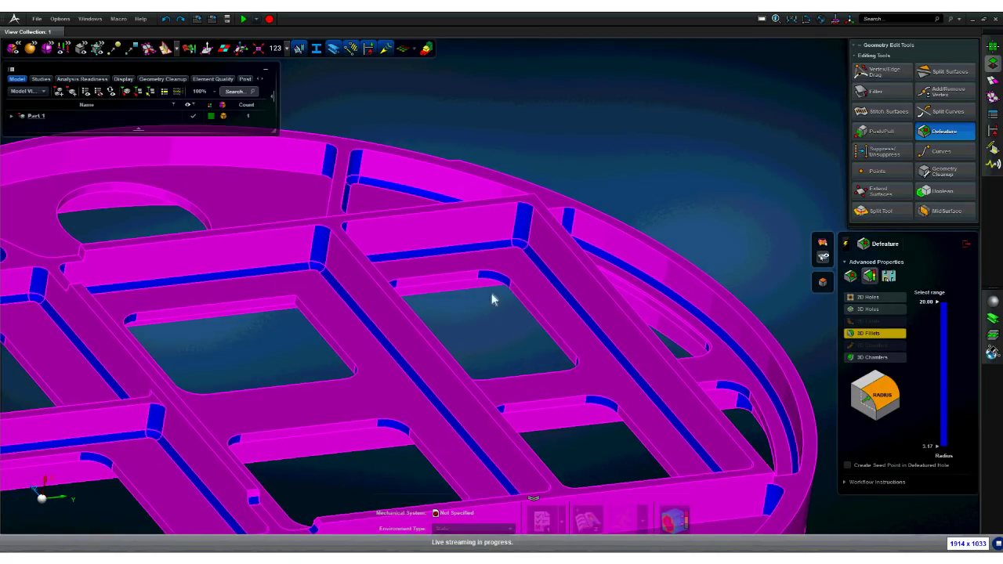
{"action": "scroll", "coordinate": [484, 307], "scroll_direction": "up", "scroll_amount": 2}
{"action": "scroll", "coordinate": [491, 303], "scroll_direction": "up", "scroll_amount": 1}
{"action": "scroll", "coordinate": [392, 416], "scroll_direction": "up", "scroll_amount": 1}
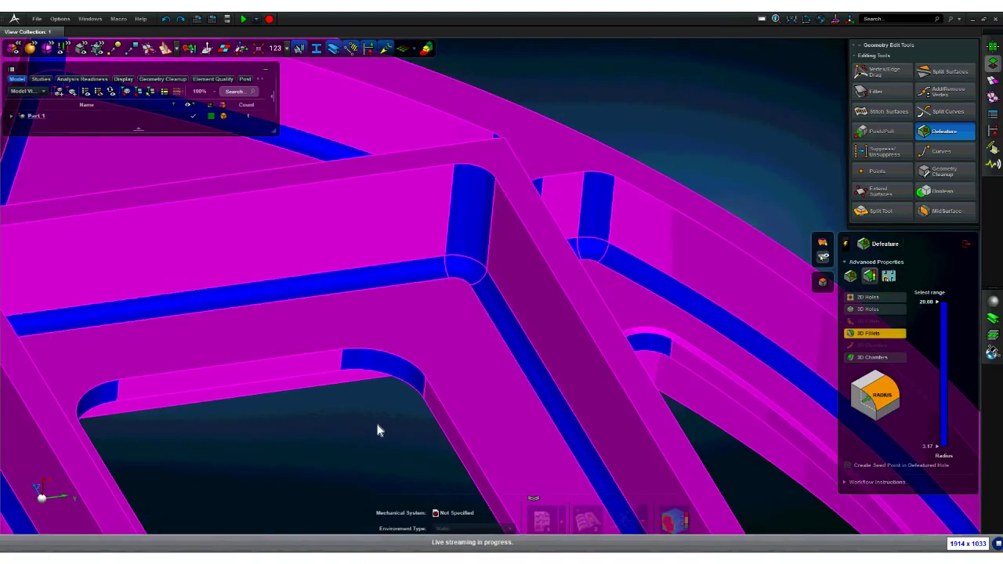
{"action": "scroll", "coordinate": [374, 430], "scroll_direction": "down", "scroll_amount": 1}
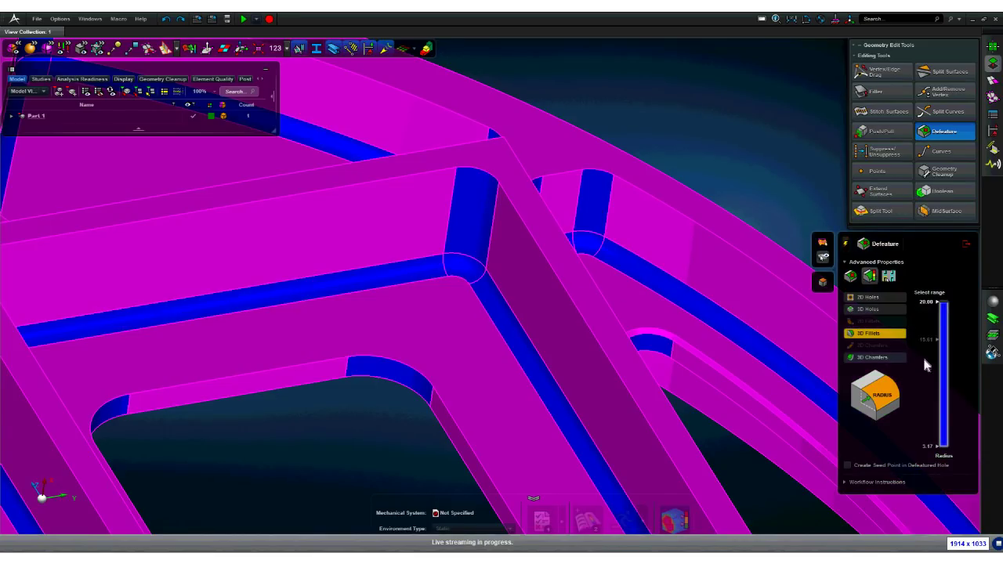
{"action": "left_click_drag", "start_coordinate": [938, 303], "coordinate": [944, 432]}
{"action": "left_click", "coordinate": [945, 346]}
{"action": "scroll", "coordinate": [717, 152], "scroll_direction": "down", "scroll_amount": 5}
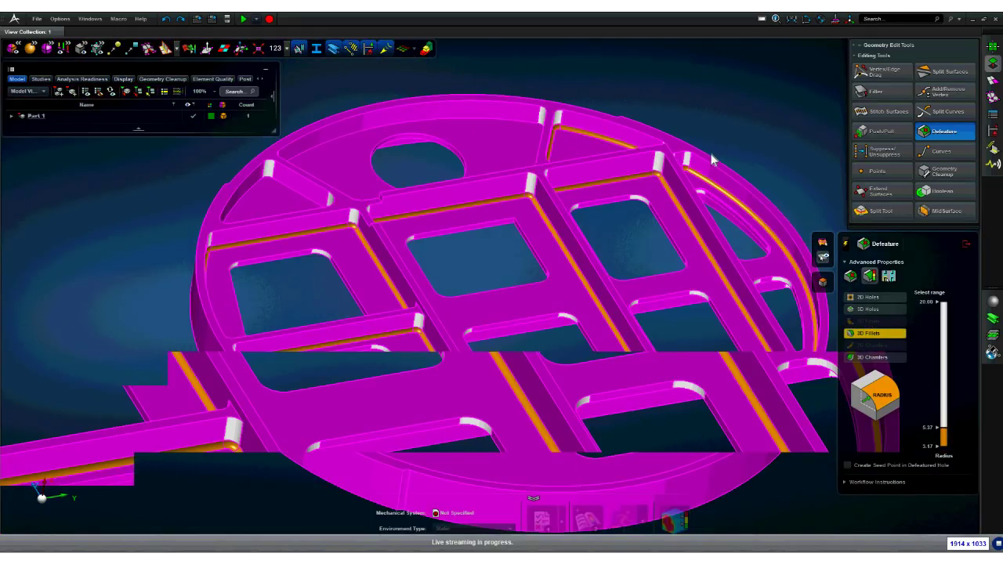
{"action": "scroll", "coordinate": [573, 232], "scroll_direction": "up", "scroll_amount": 3}
{"action": "middle_click_drag", "start_coordinate": [574, 232], "coordinate": [602, 304]}
{"action": "middle_click", "coordinate": [833, 396]}
{"action": "middle_click_drag", "start_coordinate": [829, 385], "coordinate": [795, 372]}
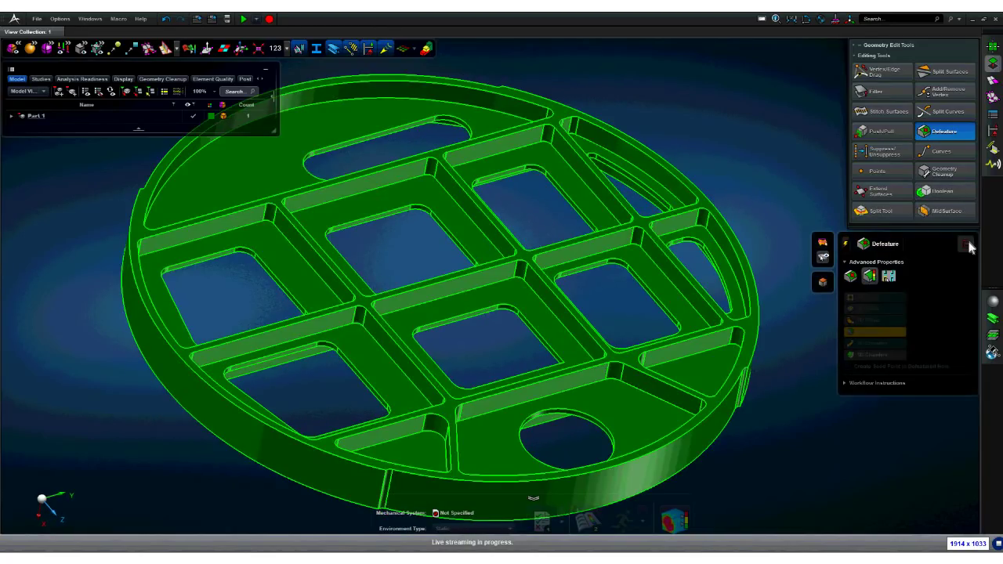
- Close Defeature and create a tetrahedral solid mesh on the part with a 10 mm mesh size and curvature refinement
{"action": "left_click", "coordinate": [968, 244]}
{"action": "left_click", "coordinate": [991, 83]}
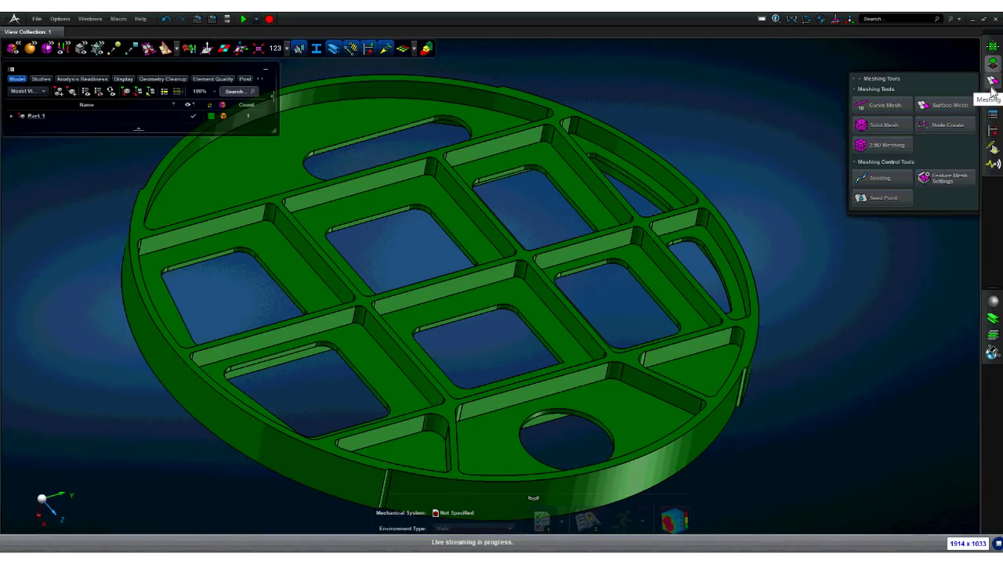
{"action": "left_click", "coordinate": [879, 125]}
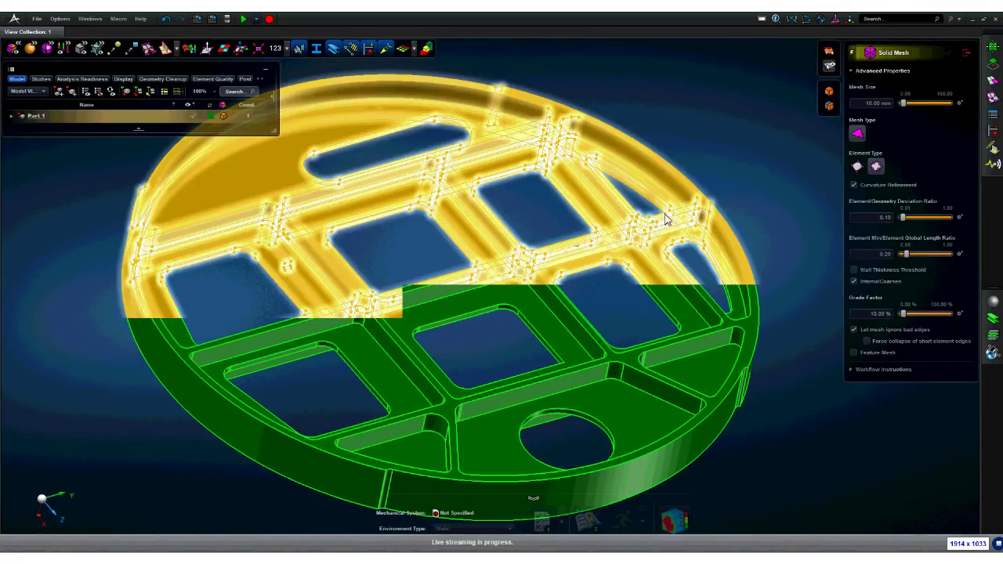
{"action": "left_click", "coordinate": [671, 208]}
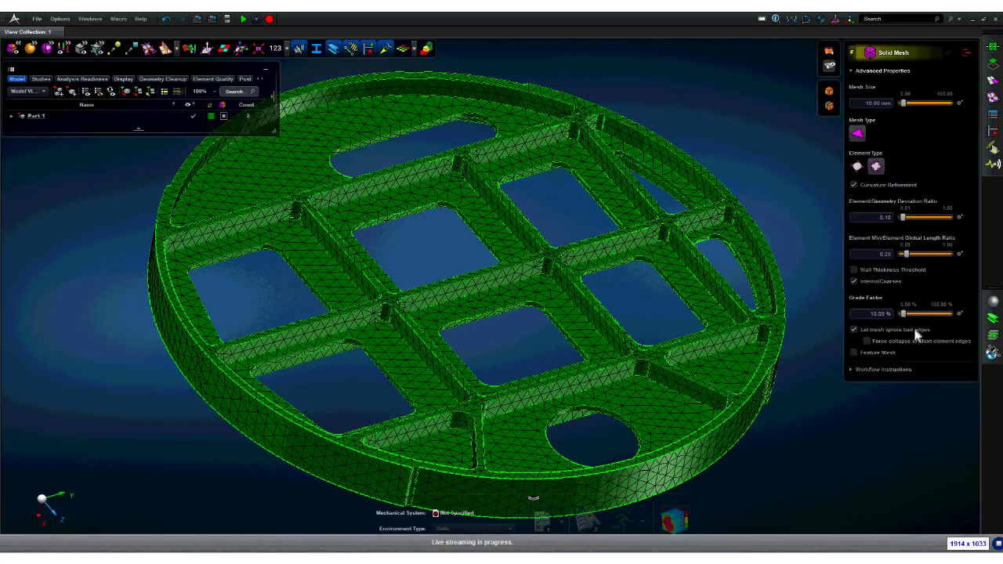
- Review the Feature Mesh Settings for chamfers, semi-cylinders and washers, and close them without changes
{"action": "mouse_move", "coordinate": [989, 80]}
{"action": "left_click", "coordinate": [946, 144]}
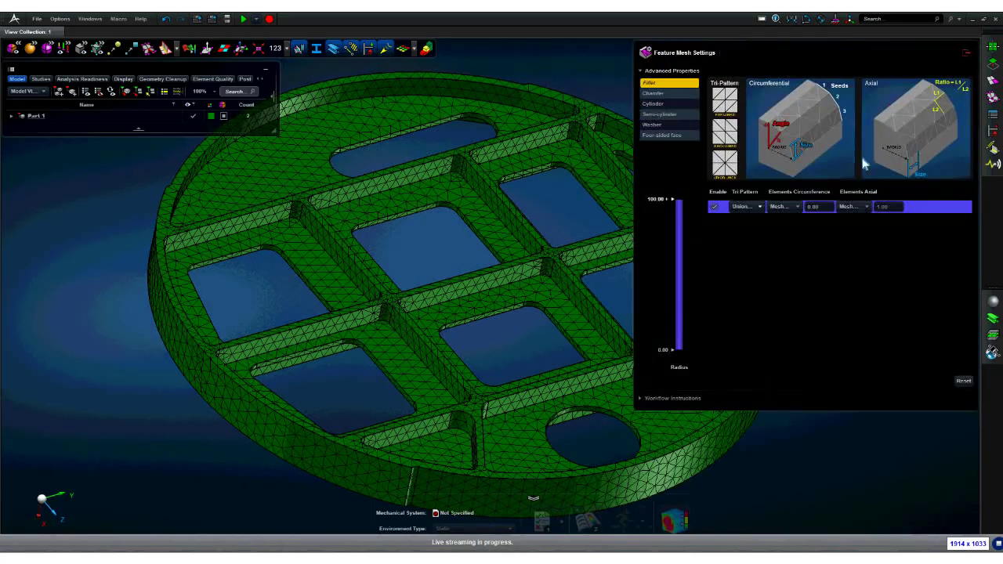
{"action": "left_click", "coordinate": [657, 98]}
{"action": "left_click", "coordinate": [671, 115]}
{"action": "left_click", "coordinate": [672, 125]}
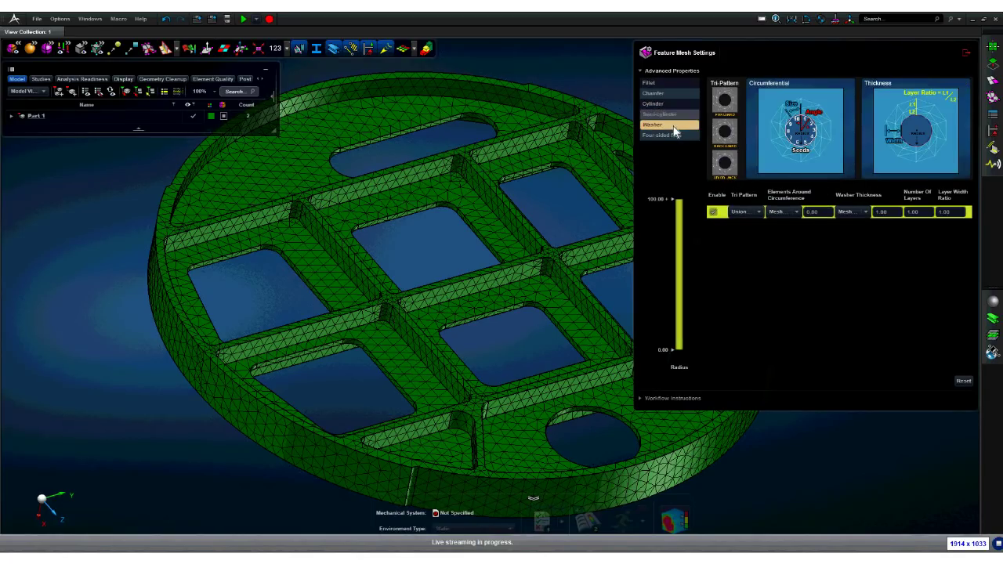
{"action": "left_click", "coordinate": [966, 52]}
{"action": "middle_click_drag", "start_coordinate": [783, 92], "coordinate": [762, 133]}
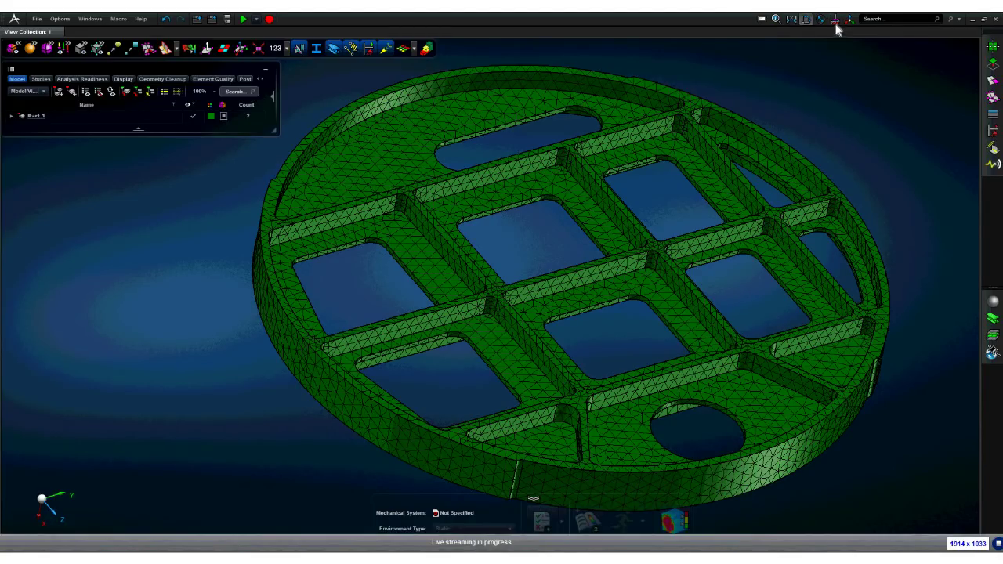
- Place Part 1 in the analysis scene and check its analysis readiness
{"action": "right_click", "coordinate": [39, 116]}
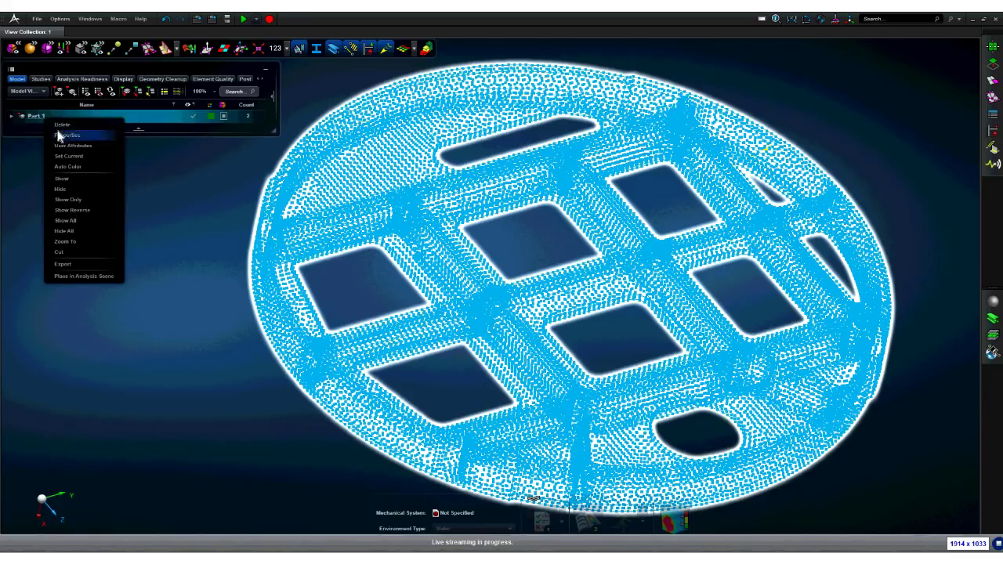
{"action": "left_click", "coordinate": [94, 280]}
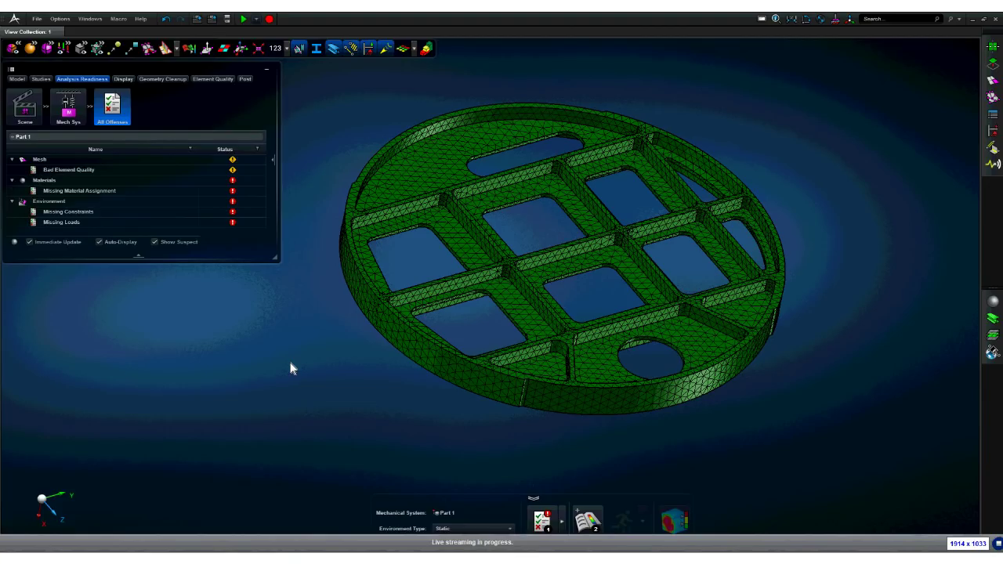
- Open the missing material assignment offense of Part 1 and start its material remedy for the affected body
{"action": "mouse_move", "coordinate": [113, 193]}
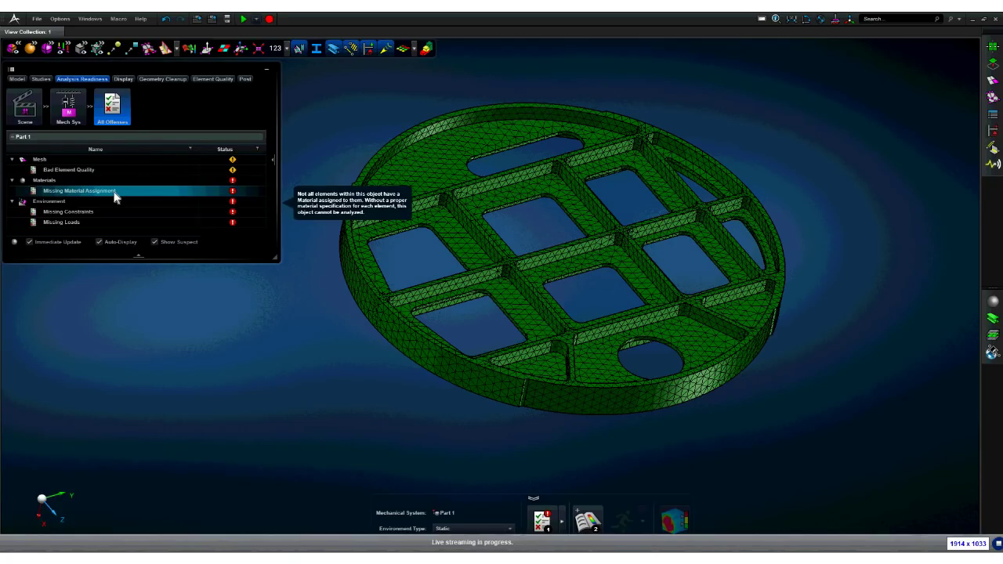
{"action": "double_click", "coordinate": [114, 193]}
{"action": "left_click", "coordinate": [108, 161]}
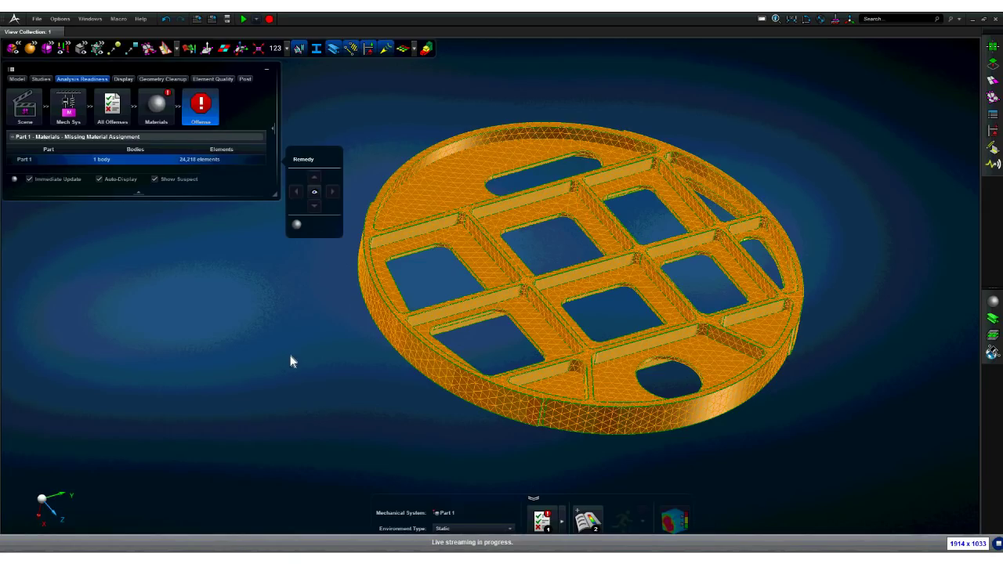
{"action": "left_click", "coordinate": [297, 226]}
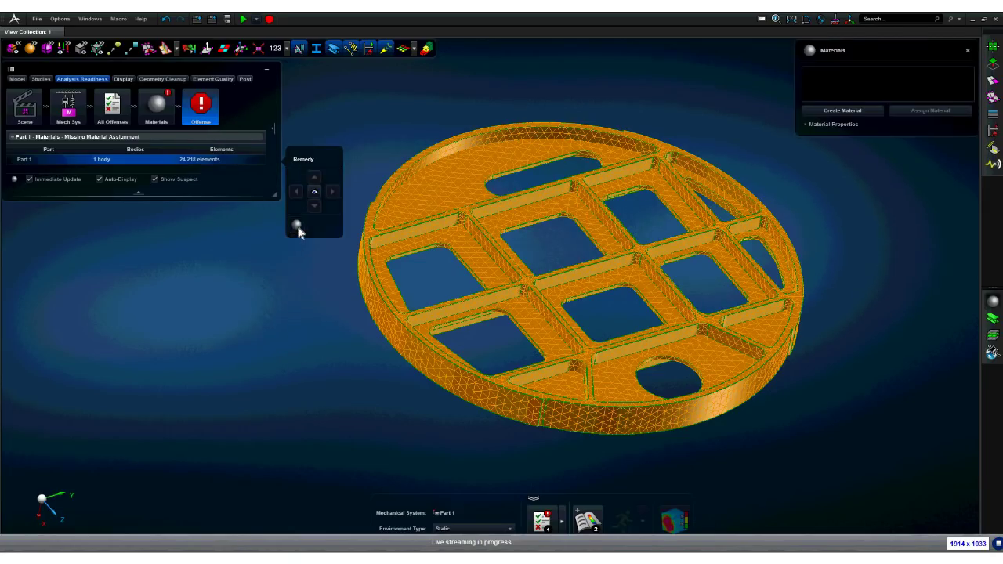
- Assign the Aluminum material to the ribbed part's body and close the Materials tool
{"action": "middle_click_drag", "start_coordinate": [757, 91], "coordinate": [630, 97]}
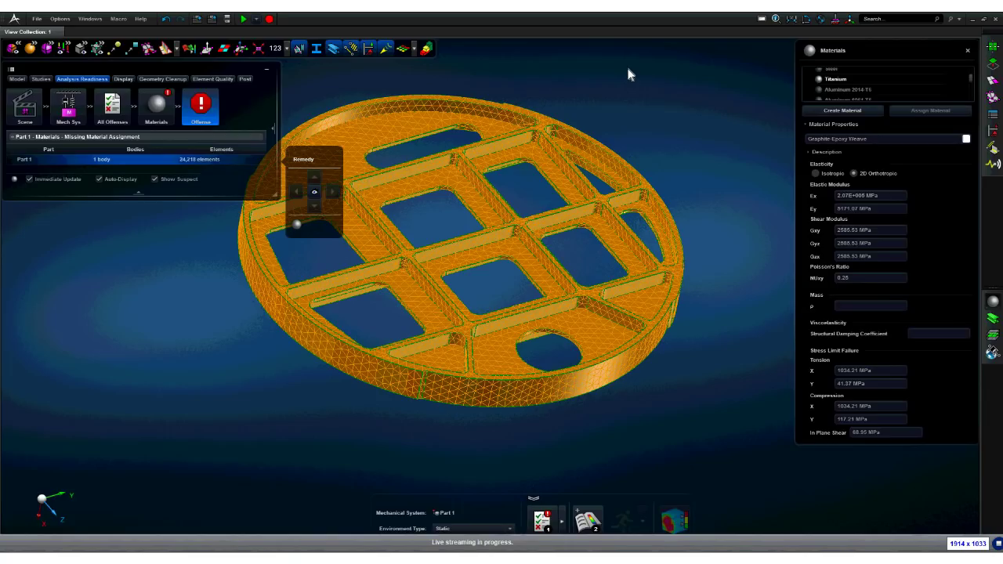
{"action": "scroll", "coordinate": [856, 88], "scroll_direction": "up", "scroll_amount": 3}
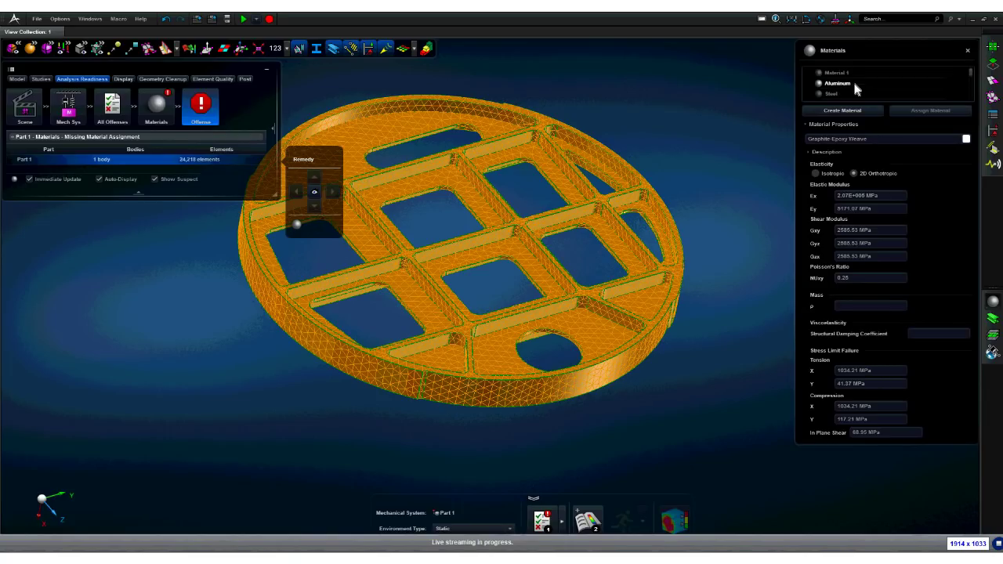
{"action": "left_click", "coordinate": [838, 83]}
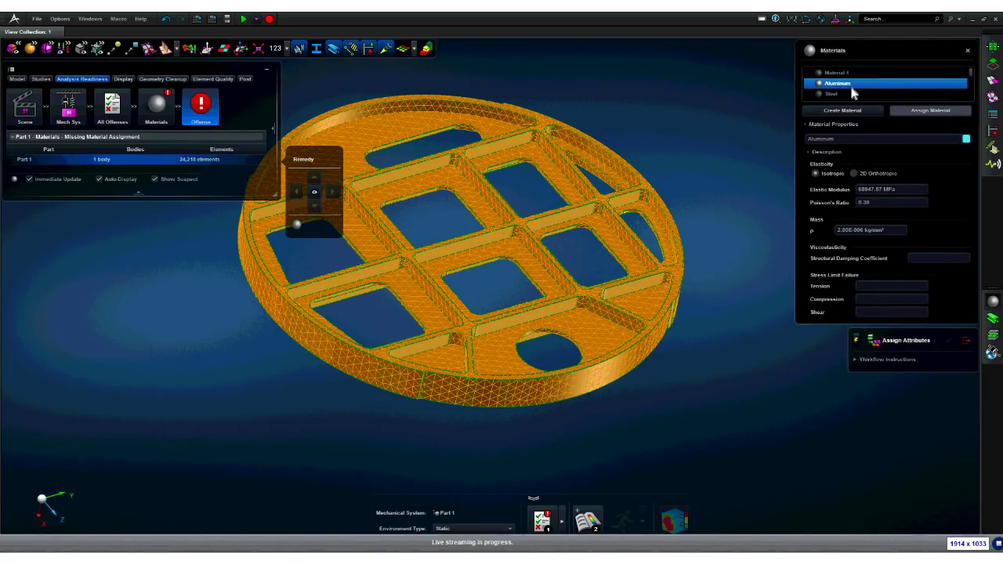
{"action": "left_click", "coordinate": [931, 111]}
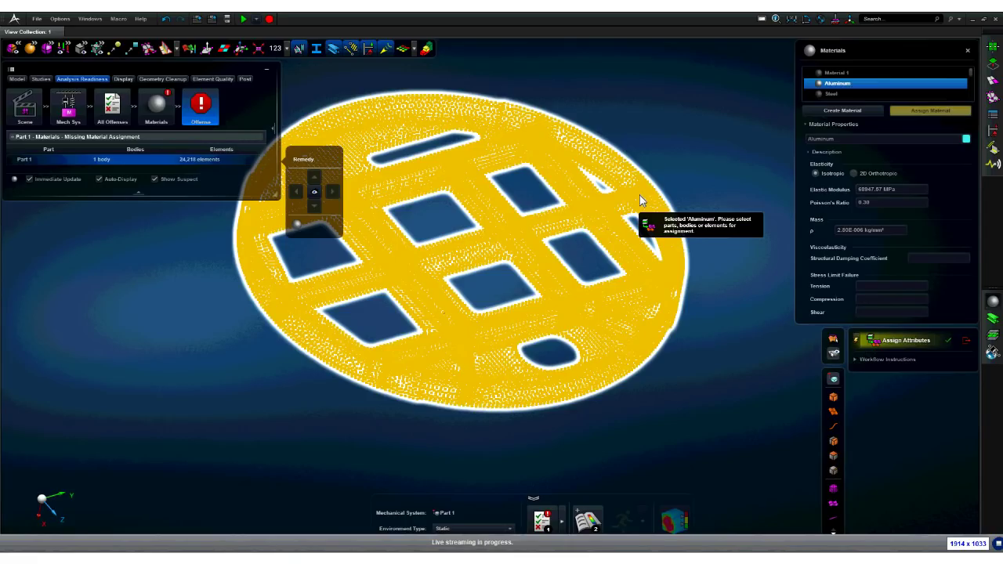
{"action": "left_click", "coordinate": [639, 196]}
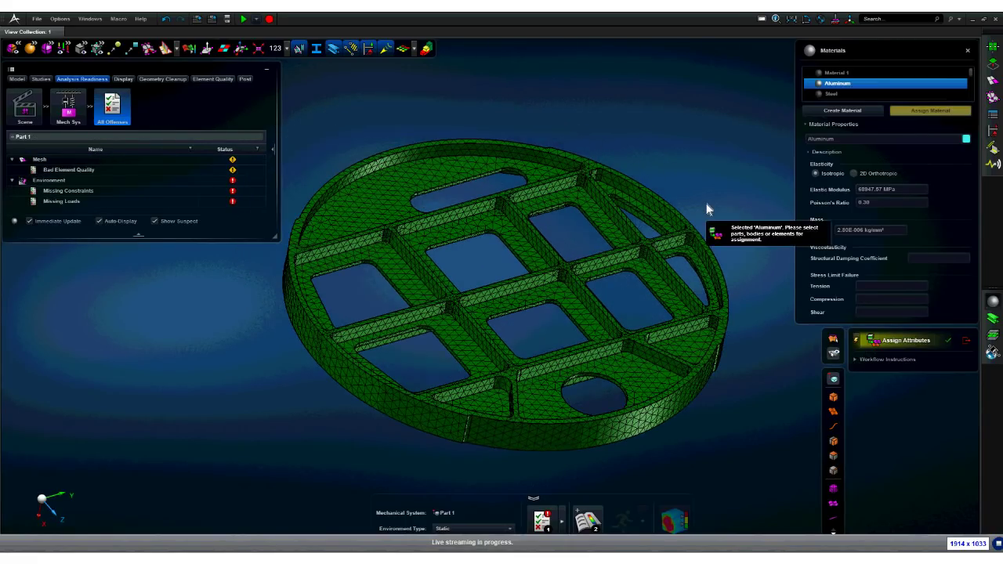
{"action": "left_click", "coordinate": [967, 53]}
- Change the analysis environment of Part 1 to Normal Modes and run the modal analysis
{"action": "left_click", "coordinate": [78, 191]}
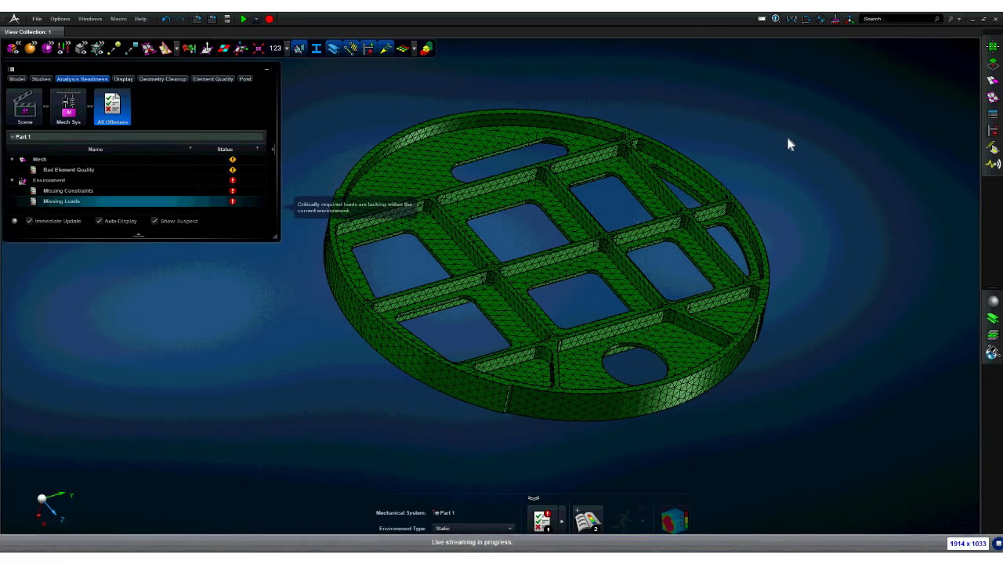
{"action": "left_click", "coordinate": [98, 203]}
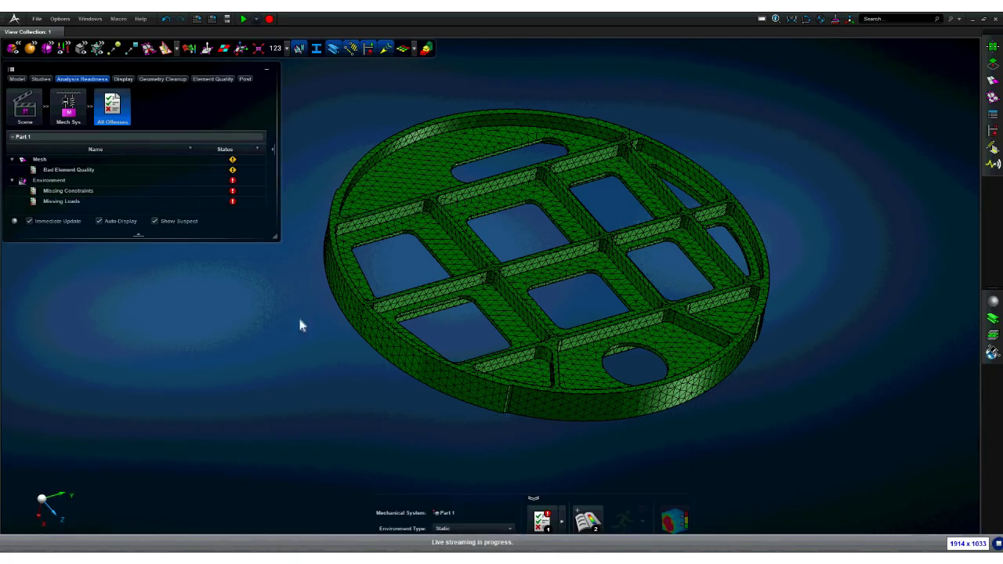
{"action": "middle_click_drag", "start_coordinate": [321, 326], "coordinate": [346, 330]}
{"action": "left_click", "coordinate": [511, 531]}
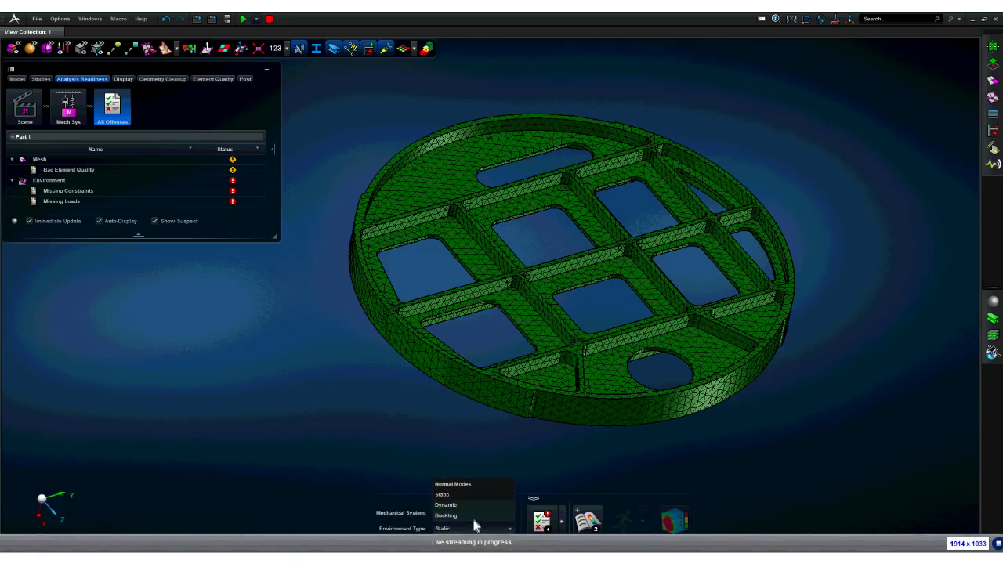
{"action": "left_click", "coordinate": [486, 485]}
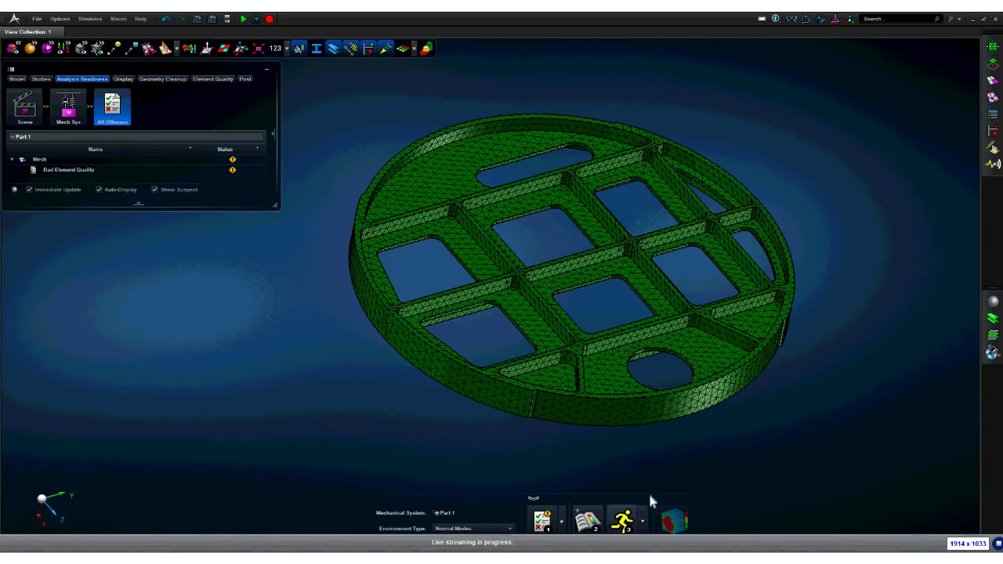
{"action": "left_click", "coordinate": [623, 519]}
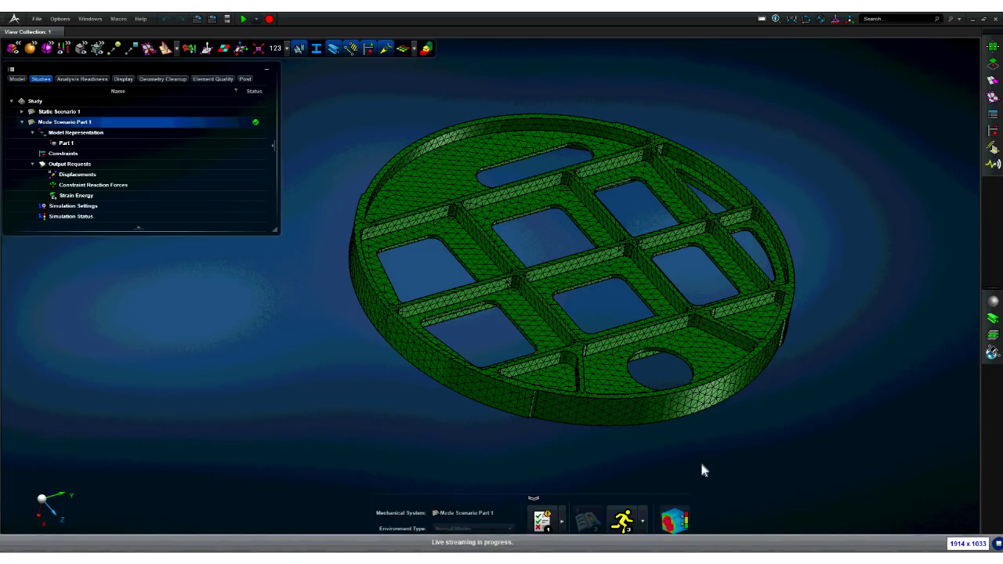
- Animate the modal results with a translational displacement fringe and advance to Mode 9
{"action": "left_click", "coordinate": [681, 522]}
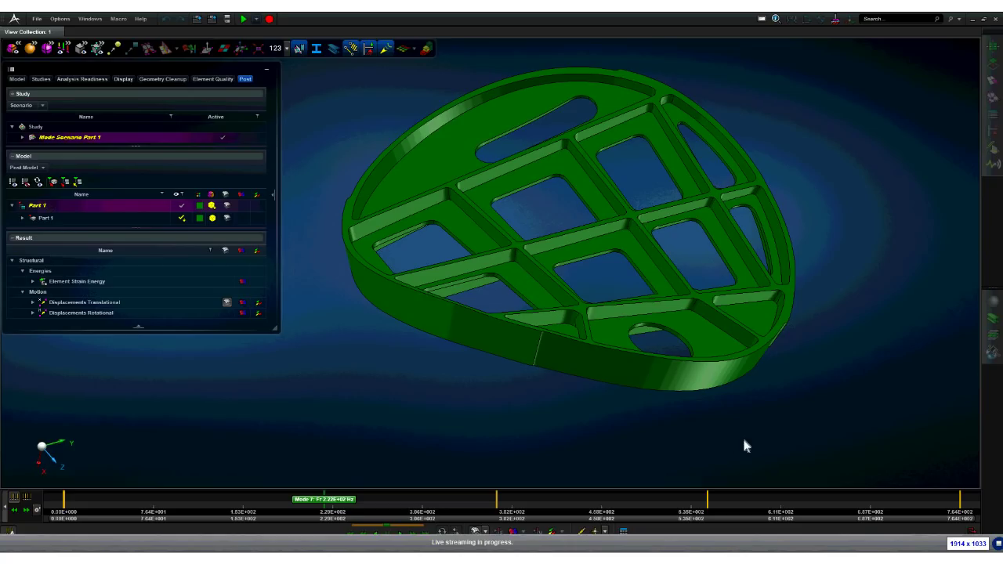
{"action": "middle_click_drag", "start_coordinate": [744, 439], "coordinate": [718, 424]}
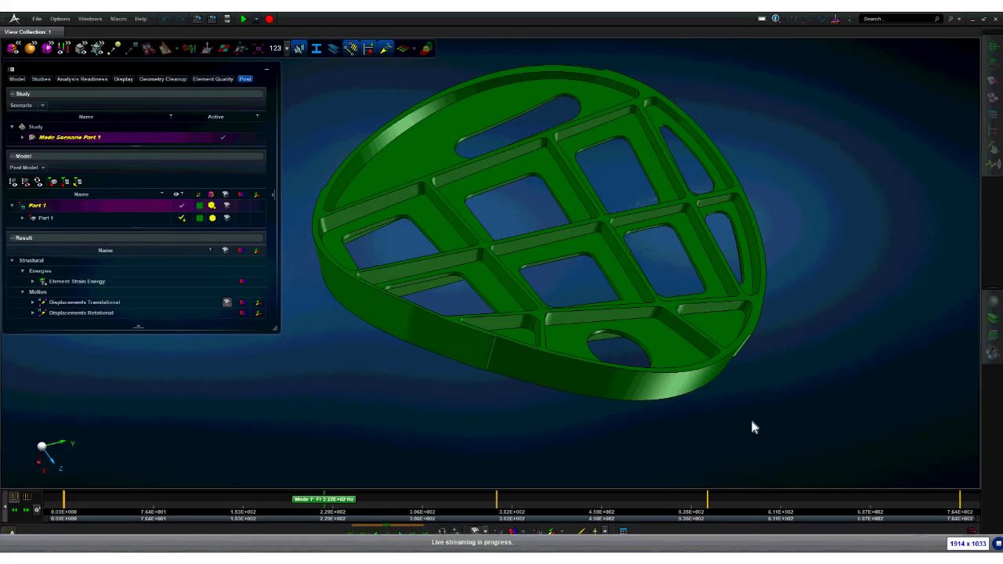
{"action": "left_click", "coordinate": [515, 531]}
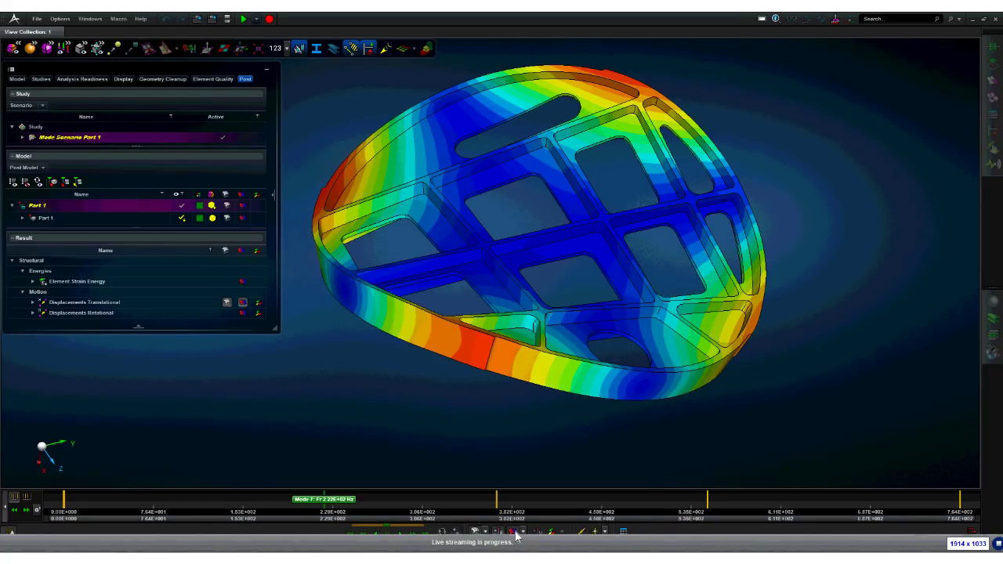
{"action": "left_click", "coordinate": [401, 533]}
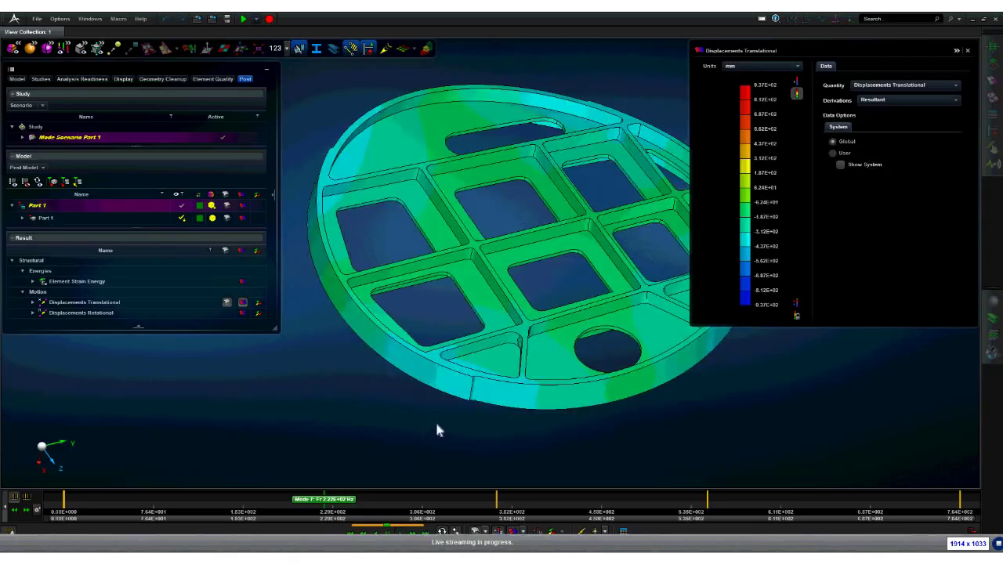
{"action": "left_click", "coordinate": [28, 511]}
{"action": "left_click", "coordinate": [27, 511]}
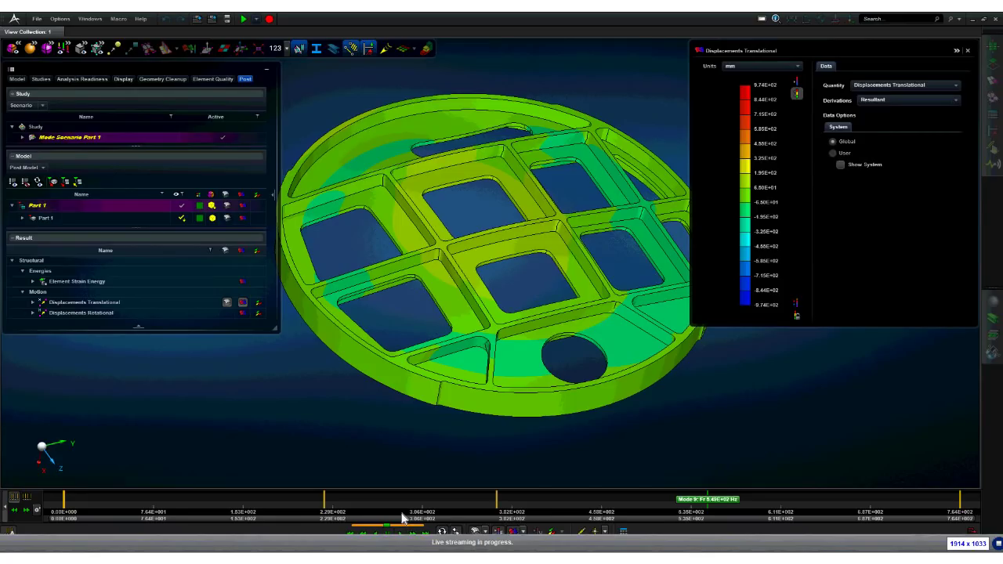
- Examine the Mode 9 deformation around the central cutouts from the other side of the part, and exit post-processing
{"action": "middle_click_drag", "start_coordinate": [455, 455], "coordinate": [509, 547]}
{"action": "middle_click_drag", "start_coordinate": [619, 272], "coordinate": [555, 300]}
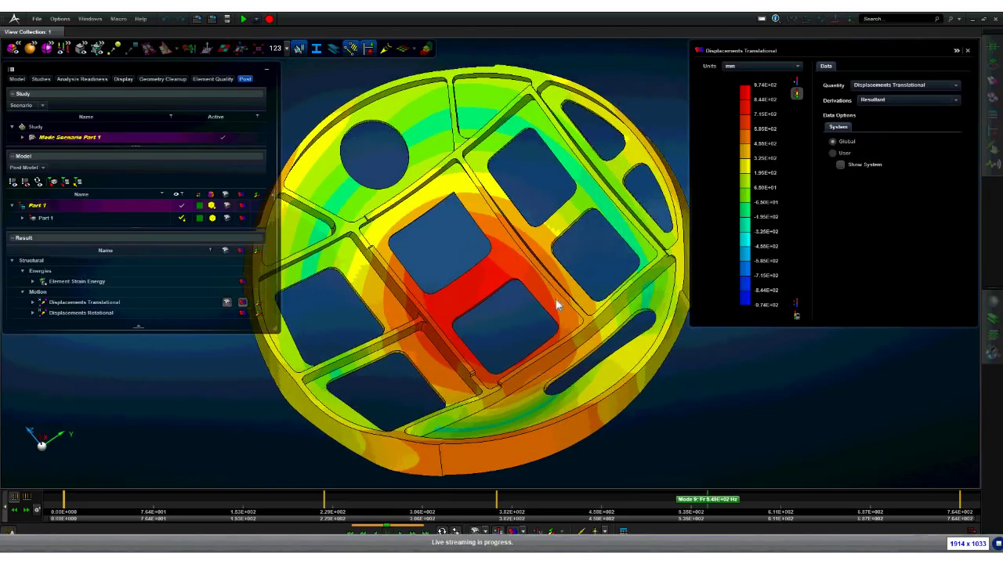
{"action": "left_click", "coordinate": [508, 307]}
{"action": "scroll", "coordinate": [495, 305], "scroll_direction": "up", "scroll_amount": 3}
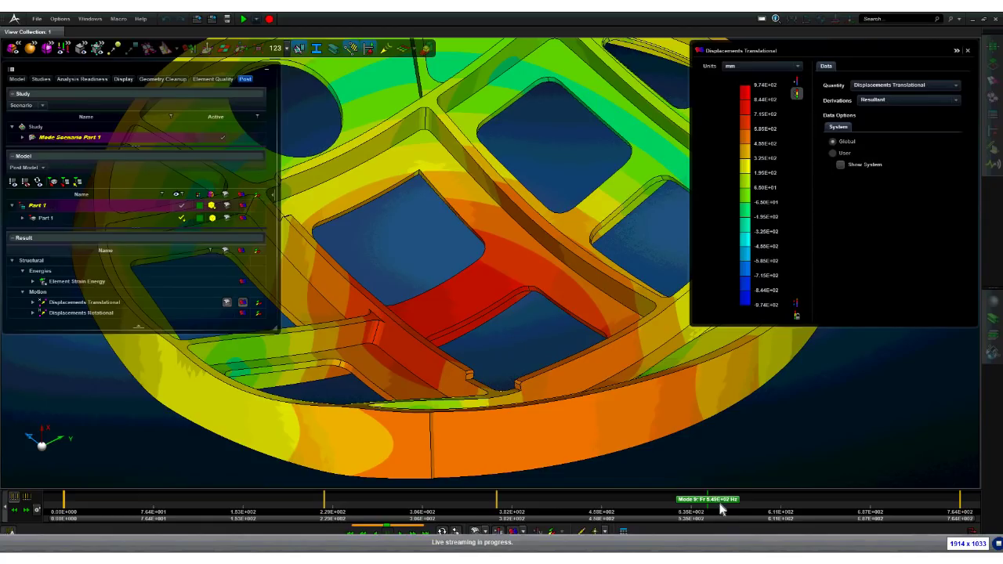
{"action": "middle_click_drag", "start_coordinate": [561, 309], "coordinate": [538, 329]}
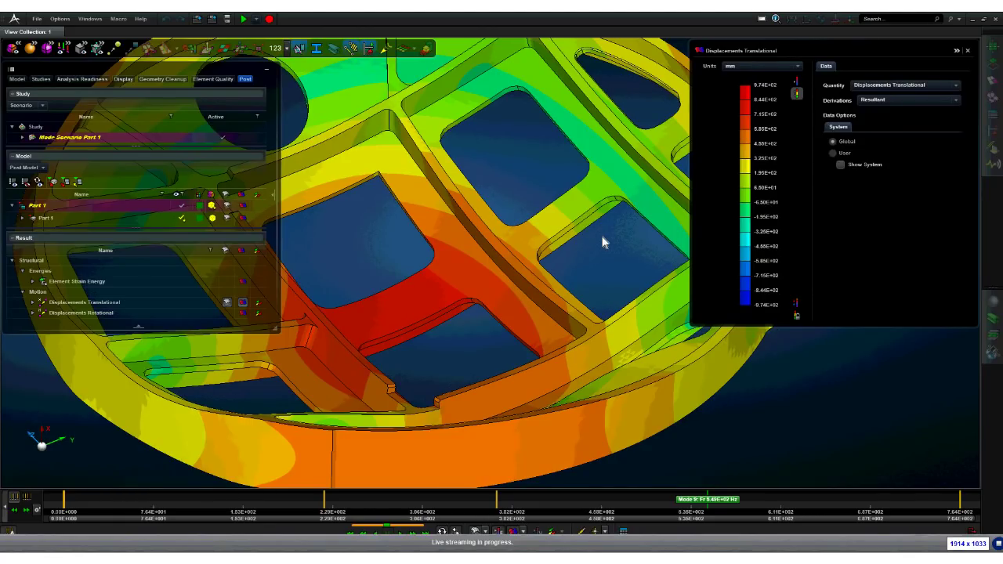
{"action": "left_click", "coordinate": [975, 536]}
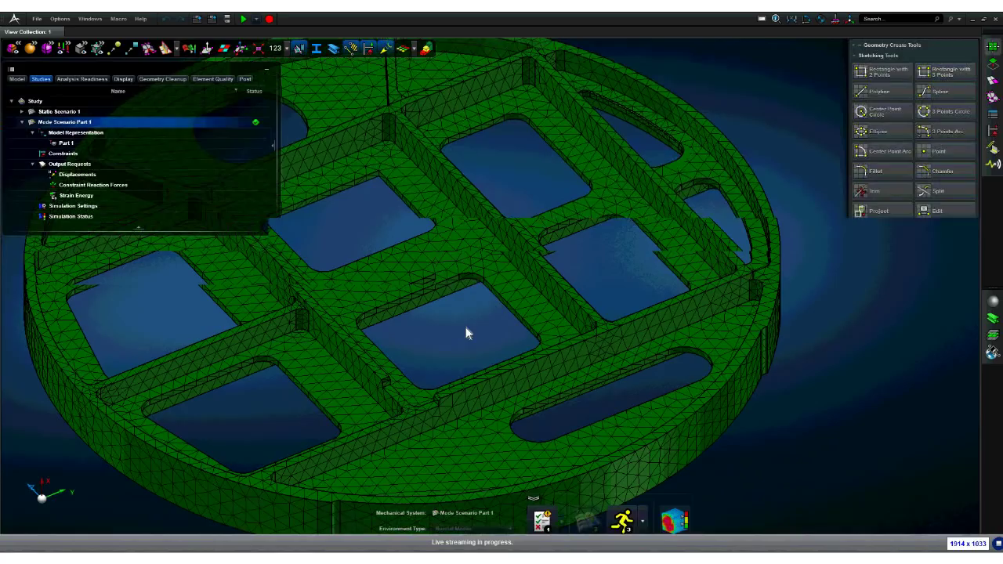
- Sketch a two-point rectangle of 120 by 20 mm on the floor strip between the two central cutouts
{"action": "key", "text": "r"}
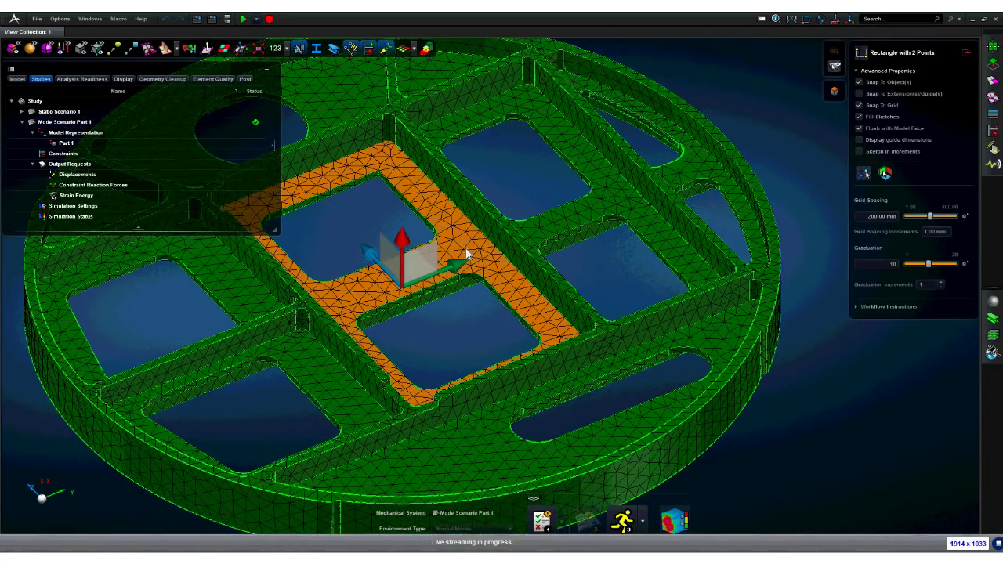
{"action": "left_click", "coordinate": [402, 245]}
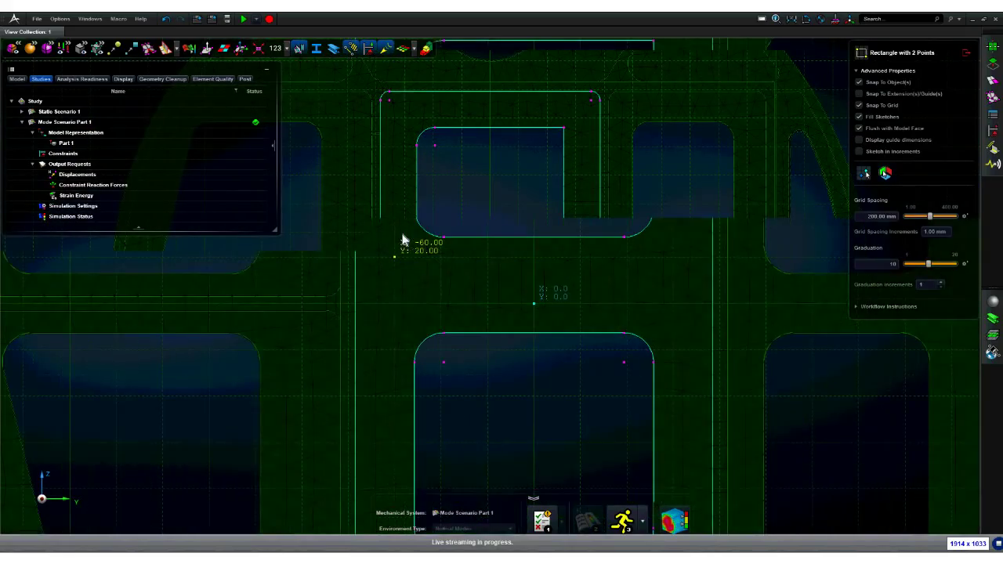
{"action": "left_click", "coordinate": [673, 304]}
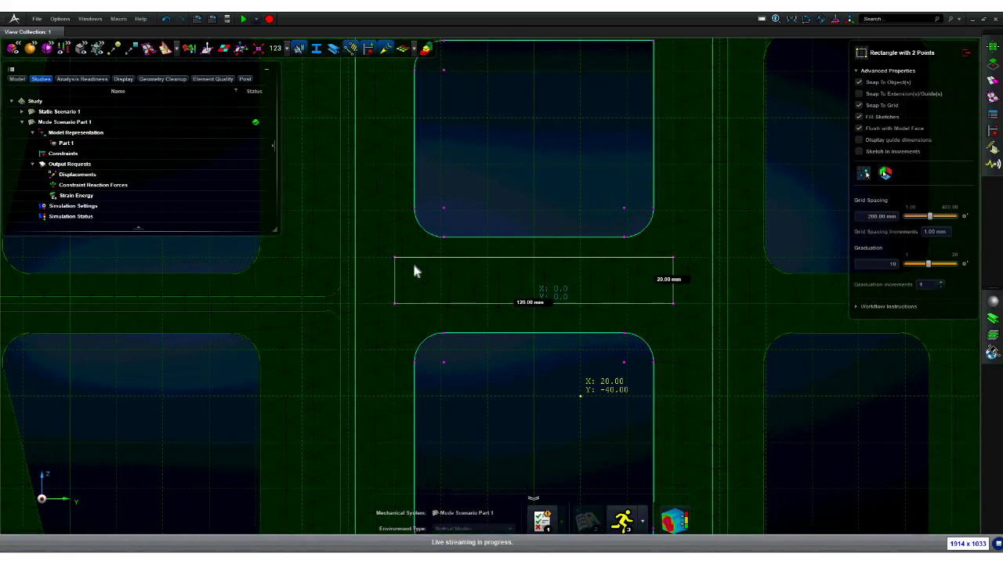
{"action": "middle_click_drag", "start_coordinate": [576, 394], "coordinate": [588, 363]}
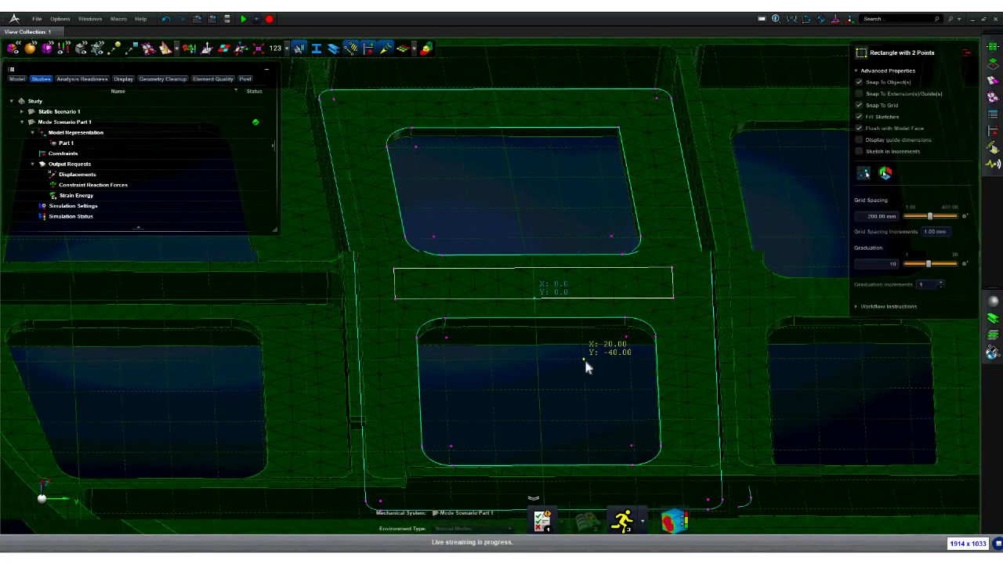
{"action": "right_click_drag", "start_coordinate": [581, 363], "coordinate": [587, 363]}
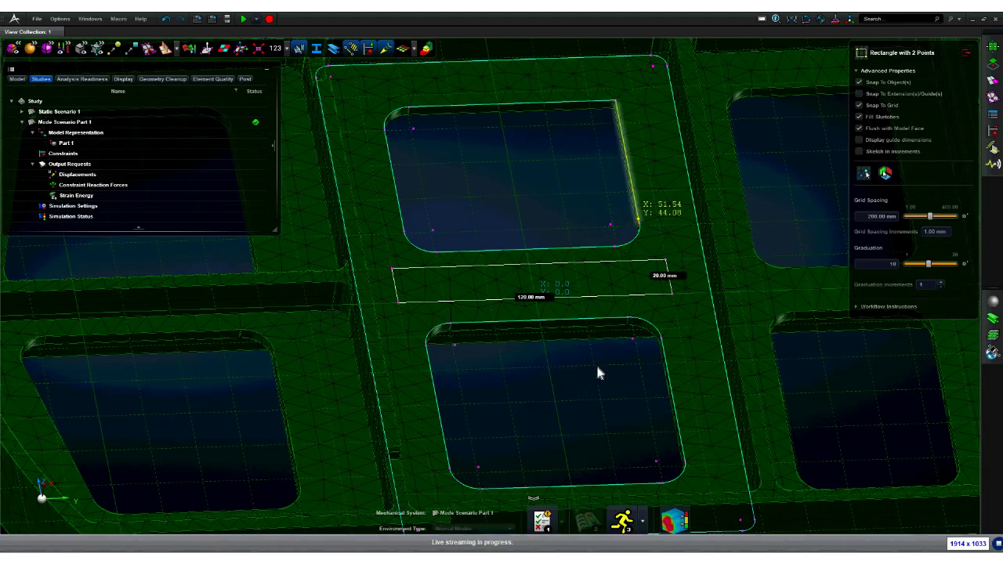
{"action": "right_click_drag", "start_coordinate": [530, 177], "coordinate": [545, 203]}
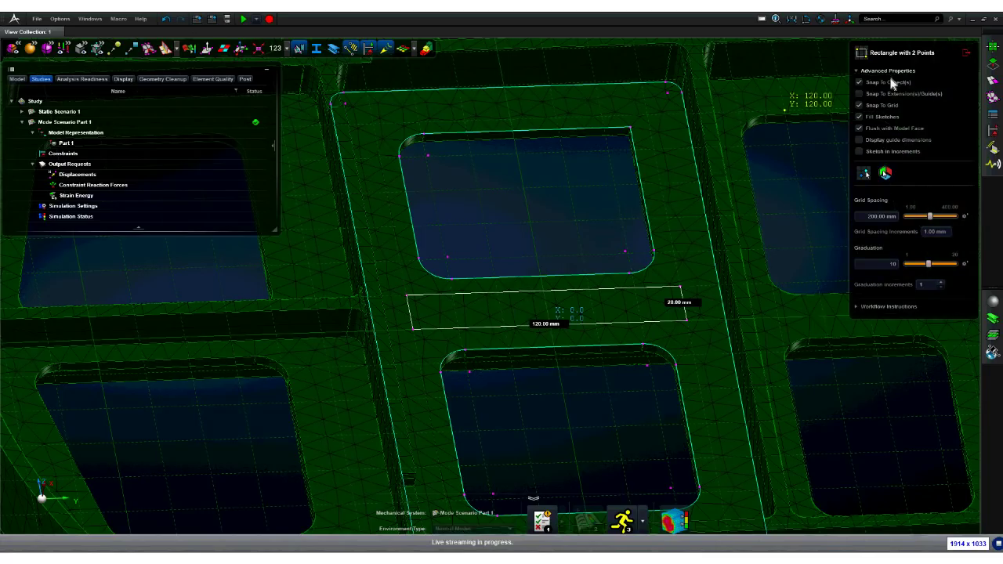
{"action": "key", "text": "Escape"}
- Push/Pull the rectangular face between the central cutouts upward about 23 mm to form a new rib
{"action": "left_click", "coordinate": [993, 66]}
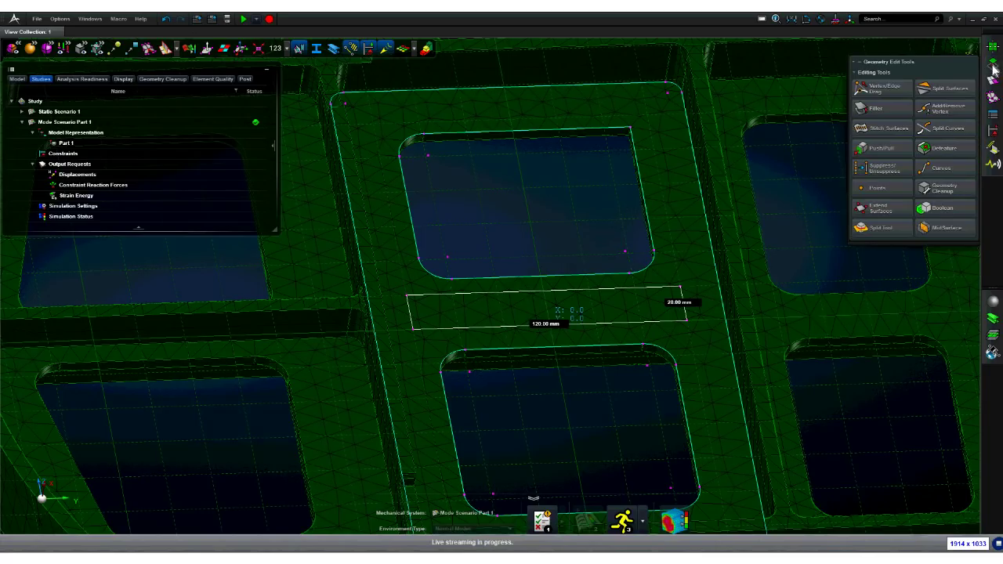
{"action": "left_click", "coordinate": [882, 147]}
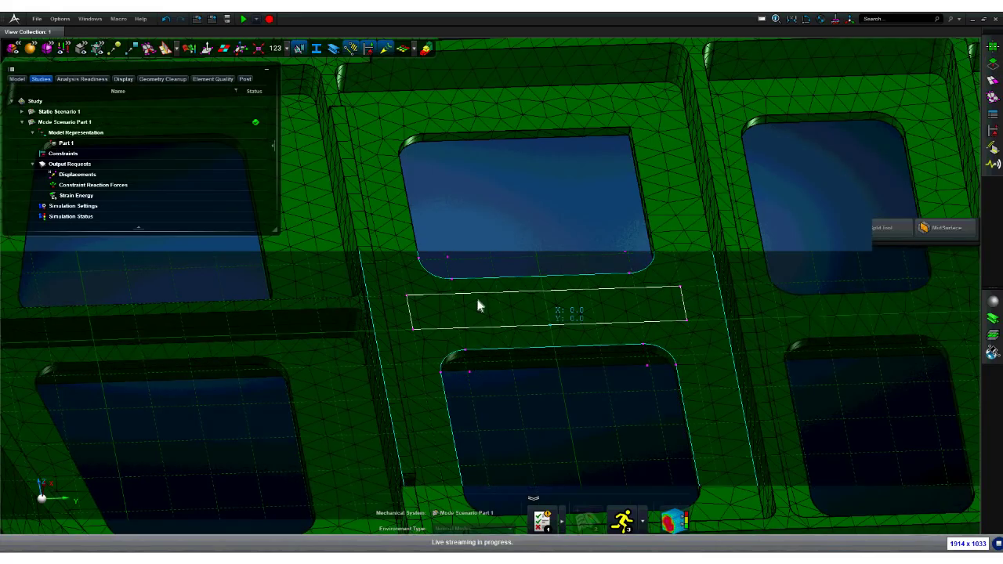
{"action": "left_click", "coordinate": [518, 309]}
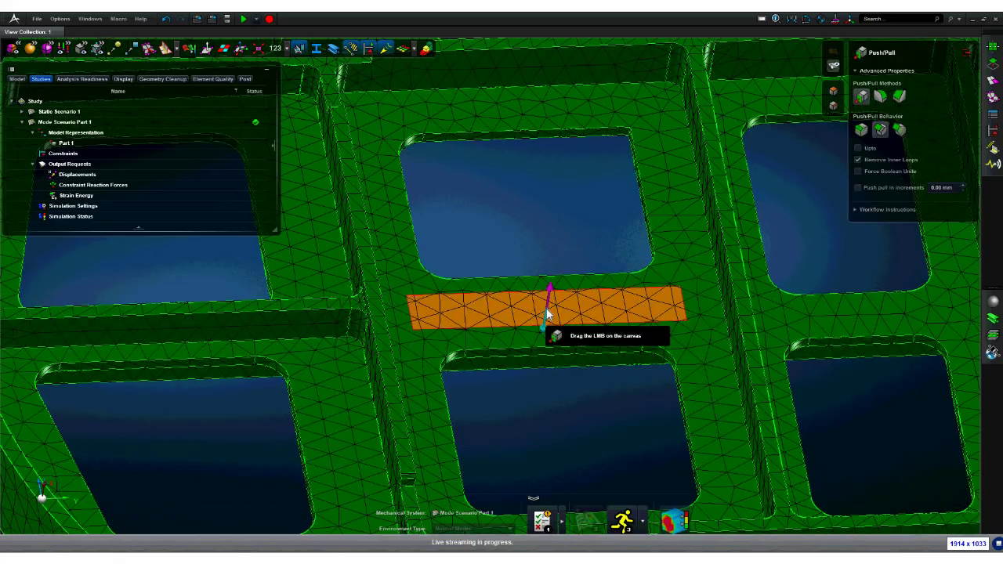
{"action": "left_click", "coordinate": [547, 313]}
{"action": "left_click_drag", "start_coordinate": [548, 313], "coordinate": [563, 238]}
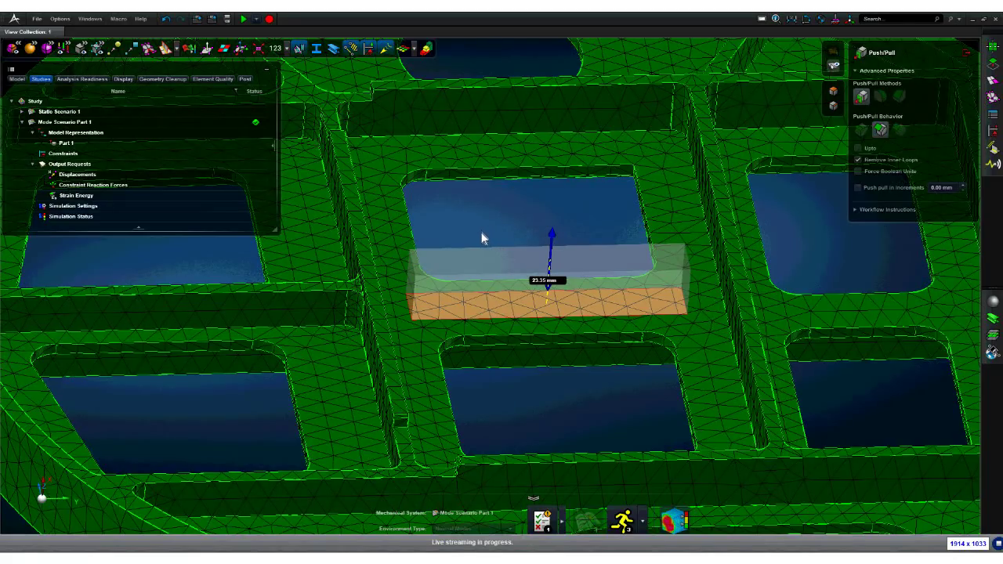
{"action": "key", "text": "f"}
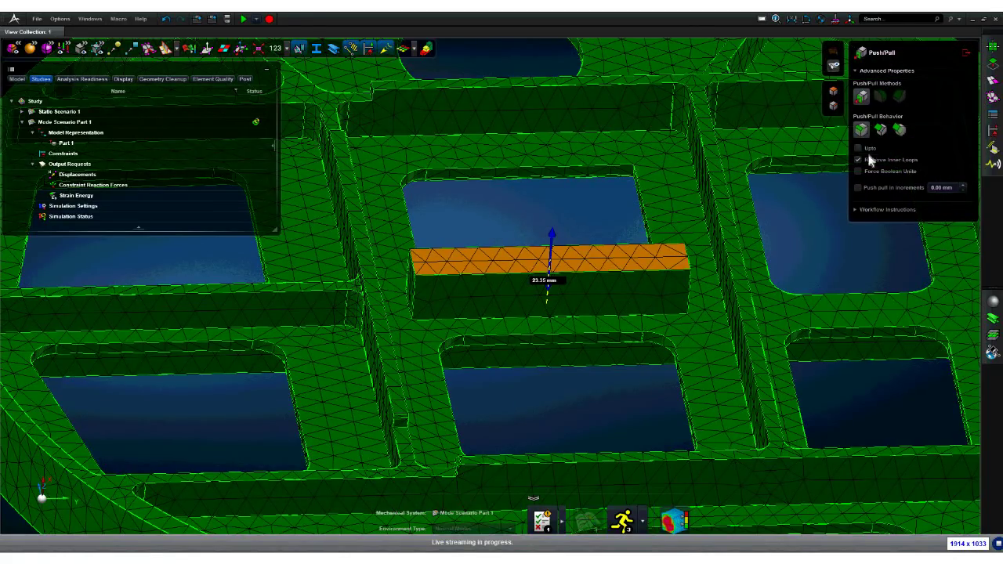
- Extend the new central rib's faces to meet the adjacent ribs with the Push/Pull Upto option, and switch Upto off
{"action": "left_click", "coordinate": [859, 149]}
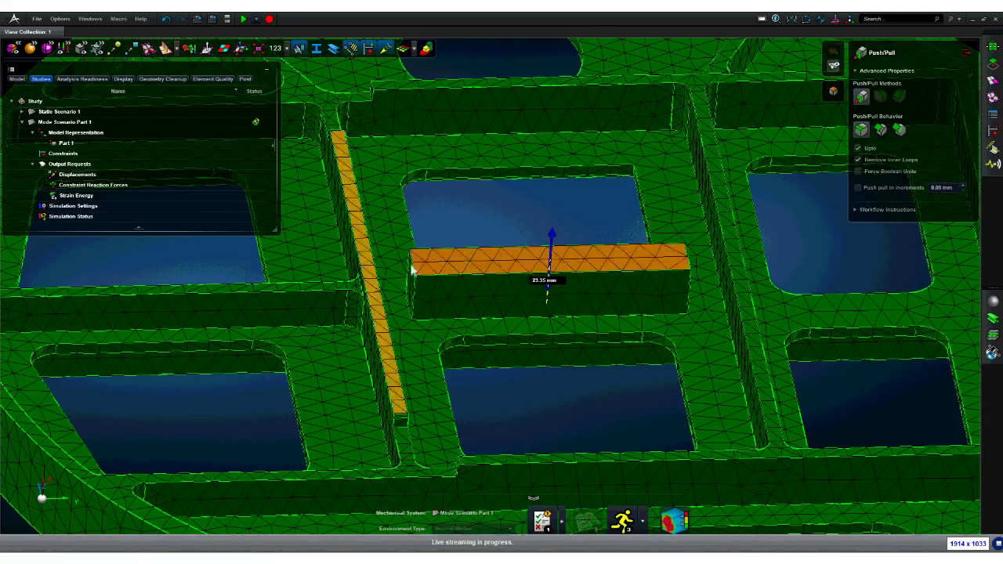
{"action": "left_click", "coordinate": [359, 287]}
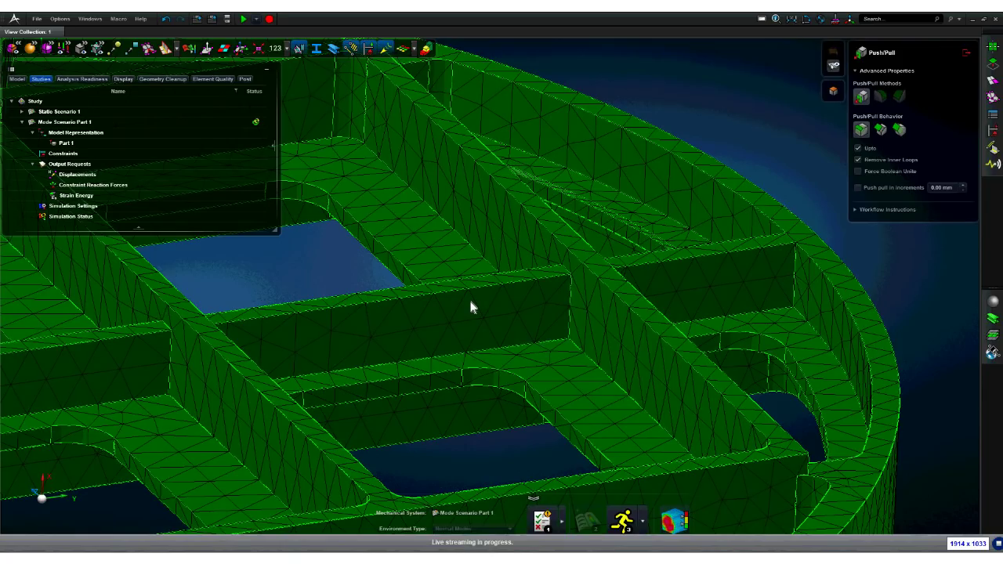
{"action": "scroll", "coordinate": [755, 128], "scroll_direction": "down", "scroll_amount": 4}
{"action": "scroll", "coordinate": [525, 184], "scroll_direction": "down", "scroll_amount": 2}
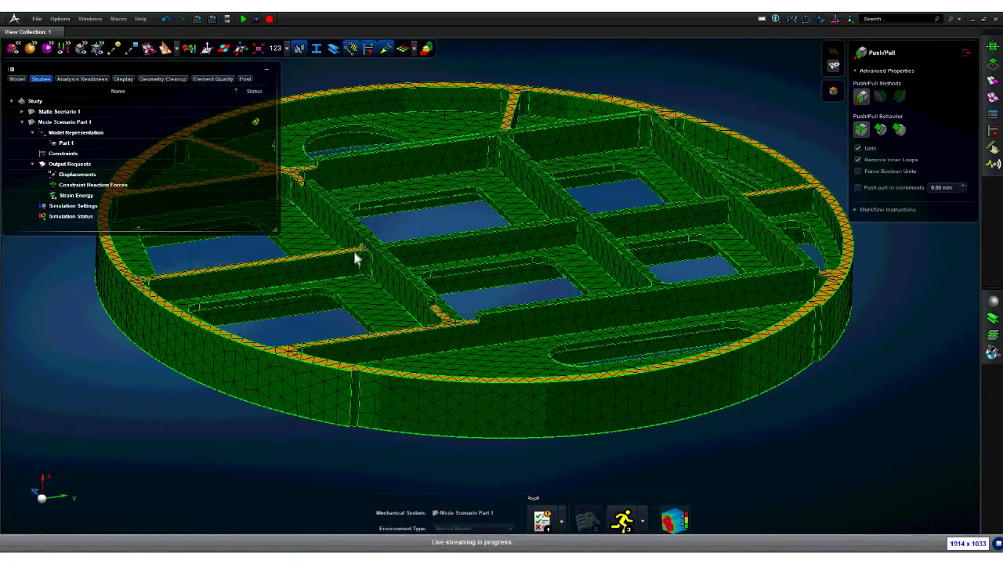
{"action": "scroll", "coordinate": [356, 259], "scroll_direction": "up", "scroll_amount": 5}
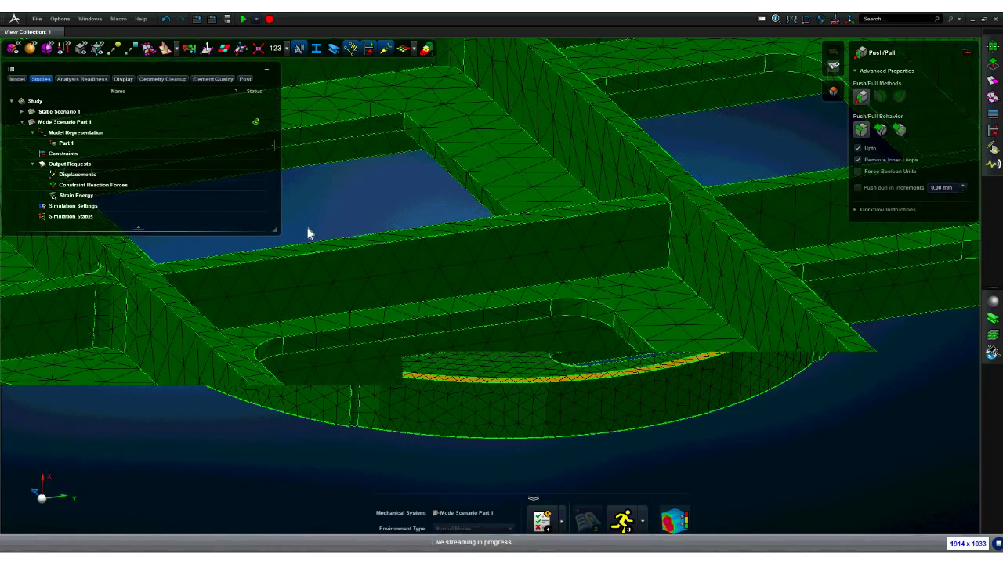
{"action": "left_click", "coordinate": [858, 148]}
{"action": "left_click", "coordinate": [858, 159]}
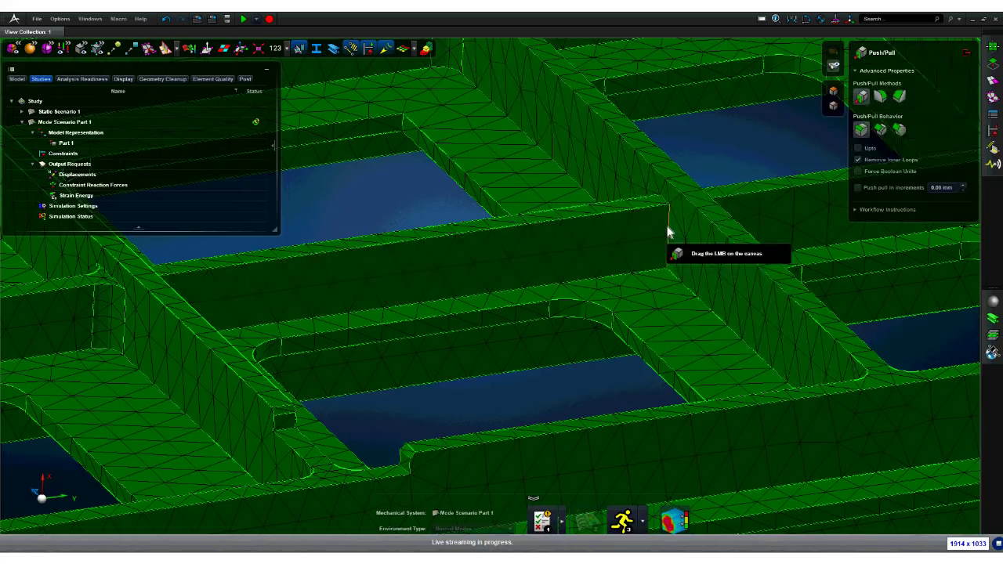
- Round the vertical edge where the new central rib meets the adjacent rib by about 5.5 mm, and match it to the existing rib fillet with Upto
{"action": "left_click", "coordinate": [880, 96]}
{"action": "left_click_drag", "start_coordinate": [656, 246], "coordinate": [611, 291]}
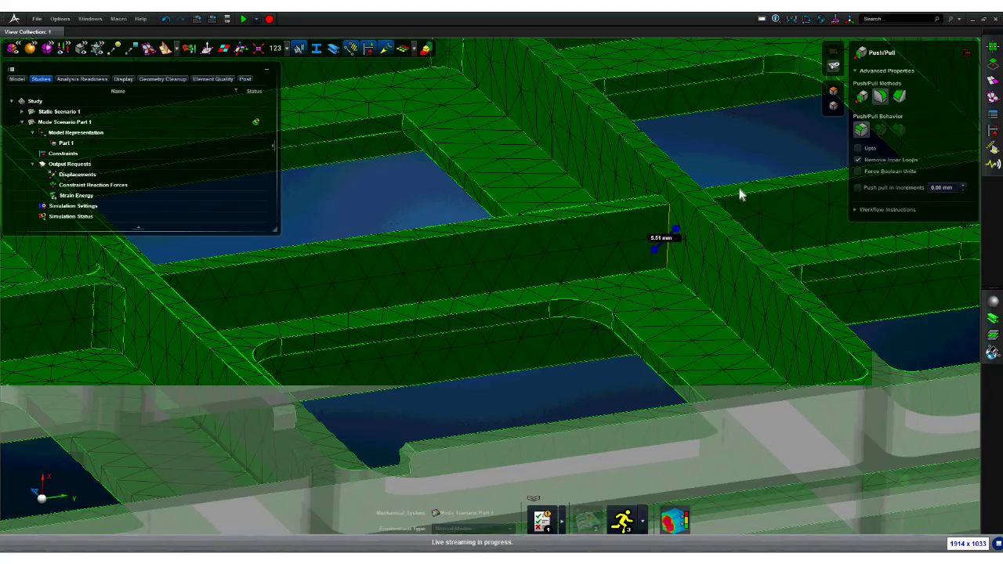
{"action": "left_click", "coordinate": [673, 235]}
{"action": "left_click", "coordinate": [126, 314], "text": "ctrl"}
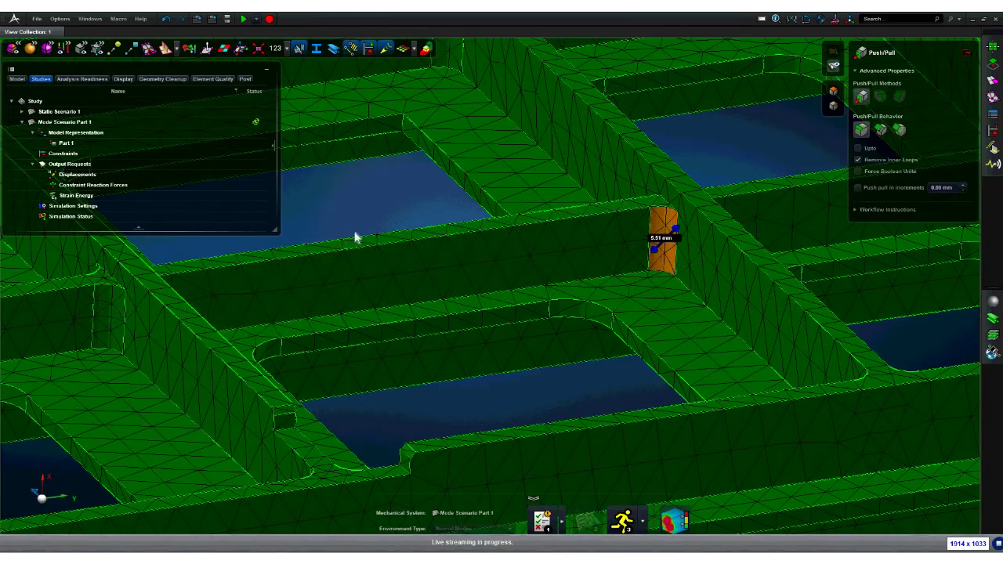
{"action": "left_click", "coordinate": [858, 149]}
{"action": "left_click", "coordinate": [112, 297]}
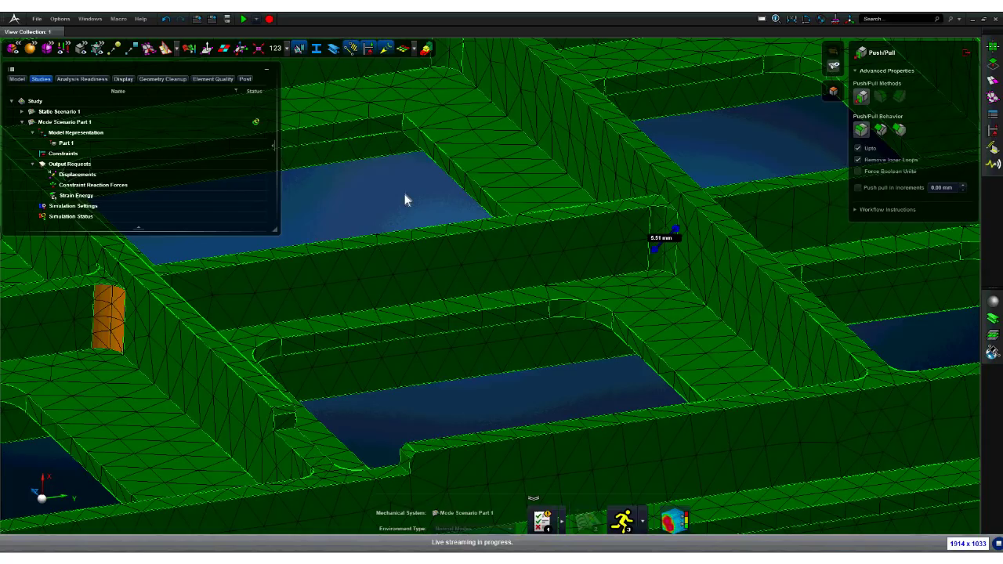
{"action": "key", "text": "Escape"}
- Open the modal results of Mode Scenario Part 1 for the stiffened part and display the translational displacement fringe
{"action": "middle_click_drag", "start_coordinate": [396, 205], "coordinate": [478, 229]}
{"action": "scroll", "coordinate": [477, 228], "scroll_direction": "down", "scroll_amount": 3}
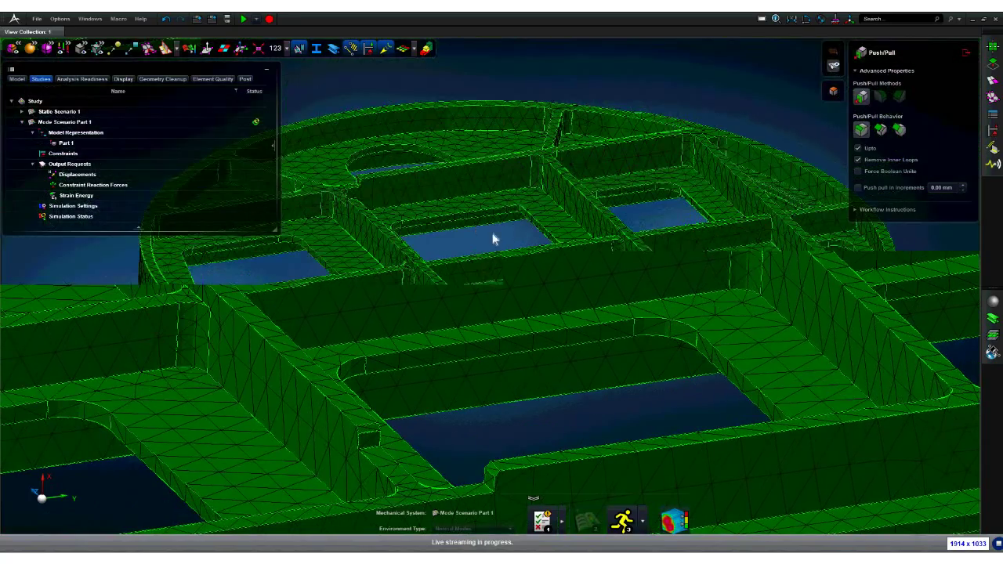
{"action": "scroll", "coordinate": [510, 249], "scroll_direction": "down", "scroll_amount": 3}
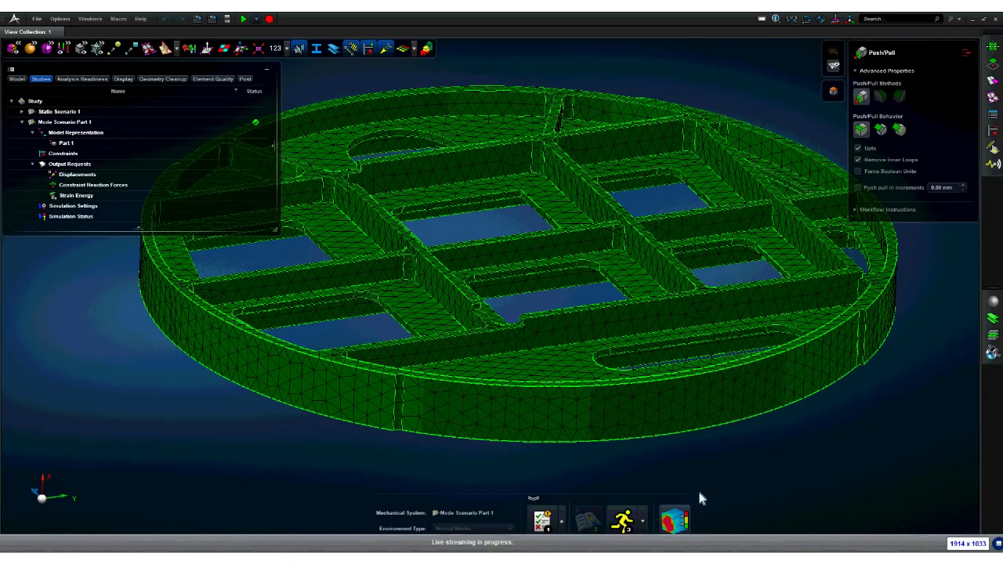
{"action": "left_click", "coordinate": [678, 519]}
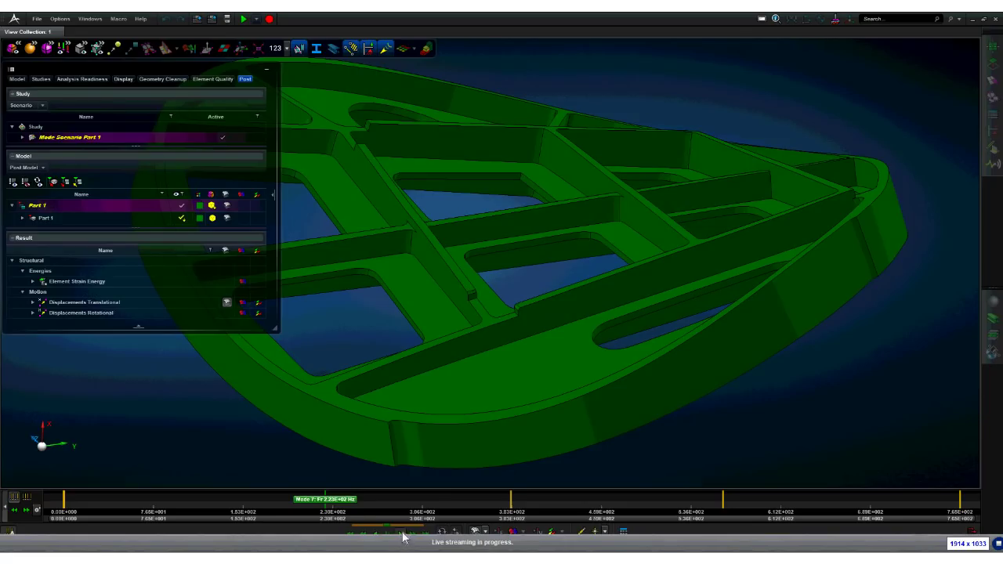
{"action": "left_click", "coordinate": [515, 533]}
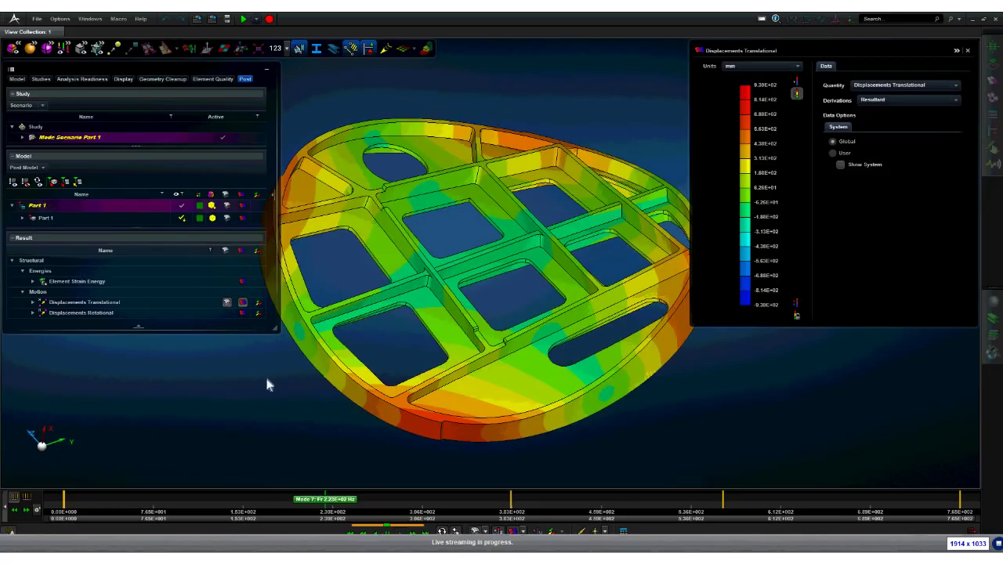
- Advance the animated results through Mode 8 to Mode 9, stop the animation, and show its fully deformed frame
{"action": "left_click", "coordinate": [27, 510]}
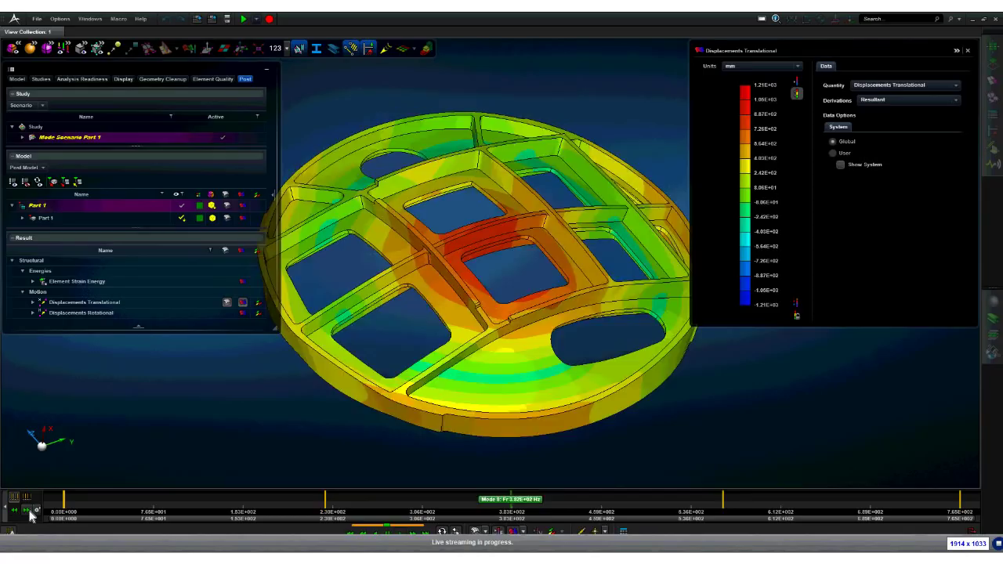
{"action": "left_click", "coordinate": [29, 511]}
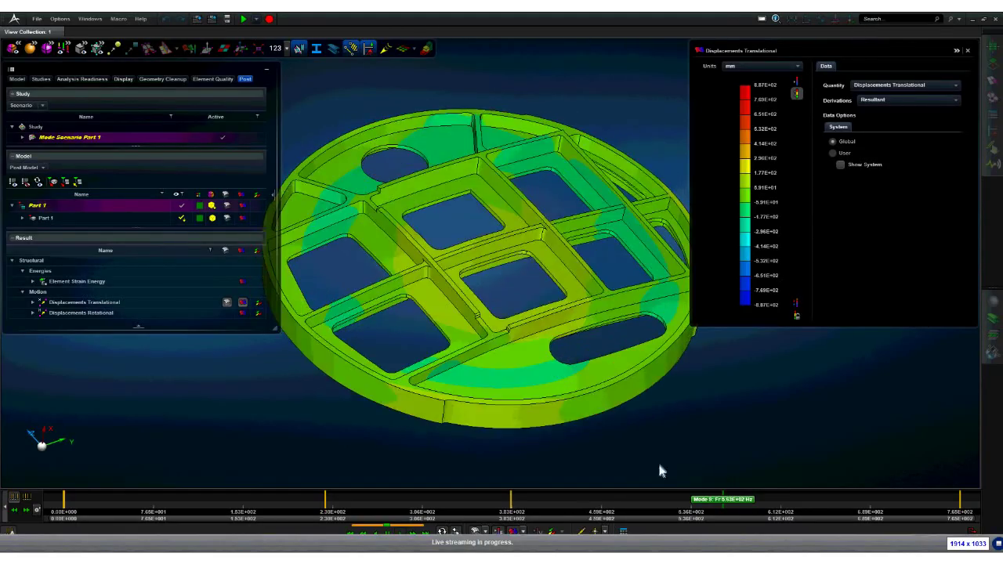
{"action": "left_click", "coordinate": [401, 536]}
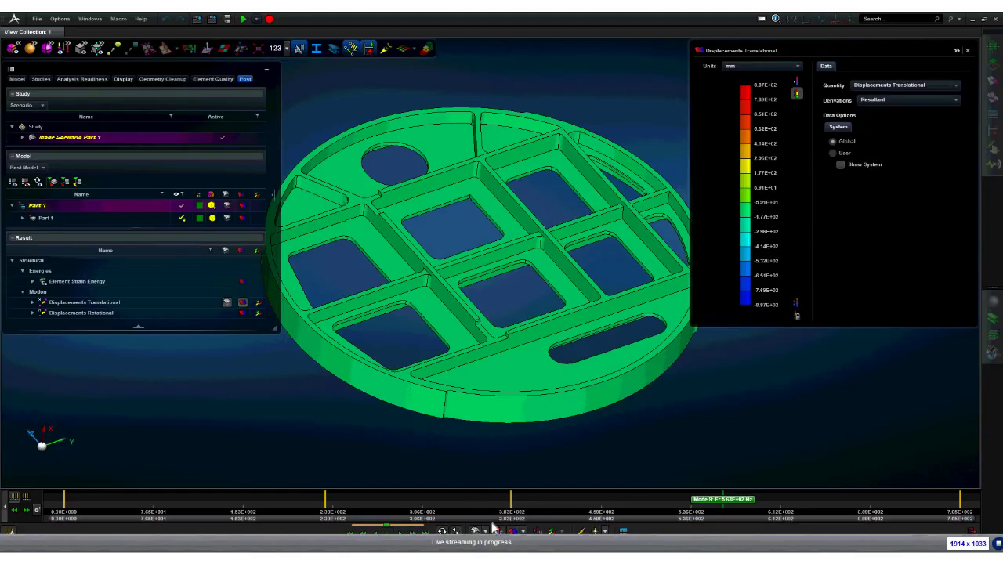
{"action": "left_click", "coordinate": [428, 535]}
{"action": "middle_click_drag", "start_coordinate": [434, 497], "coordinate": [468, 487]}
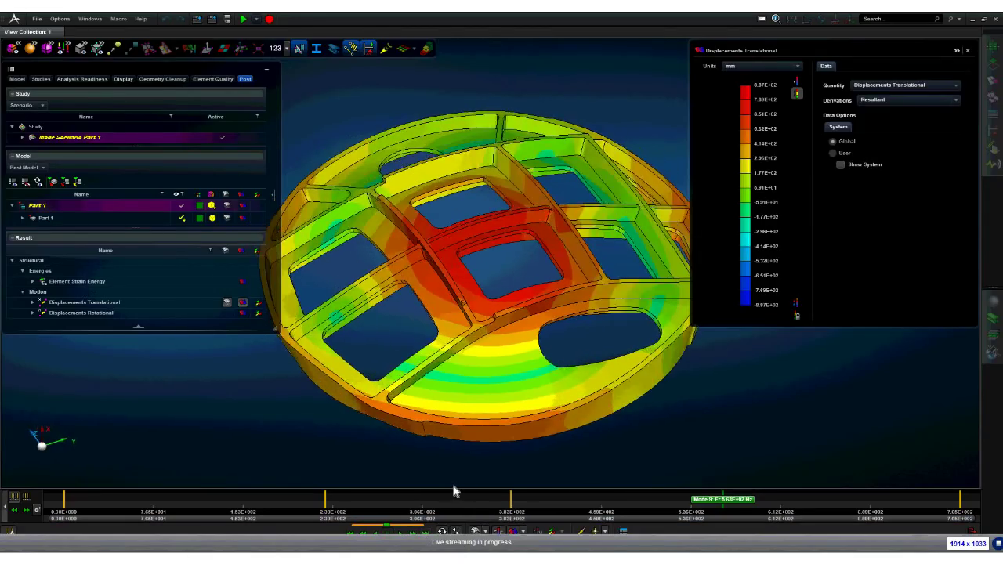
- Label the two peak displacement locations in Mode 9 and inspect the deformation around the central cutouts
{"action": "left_click", "coordinate": [595, 531]}
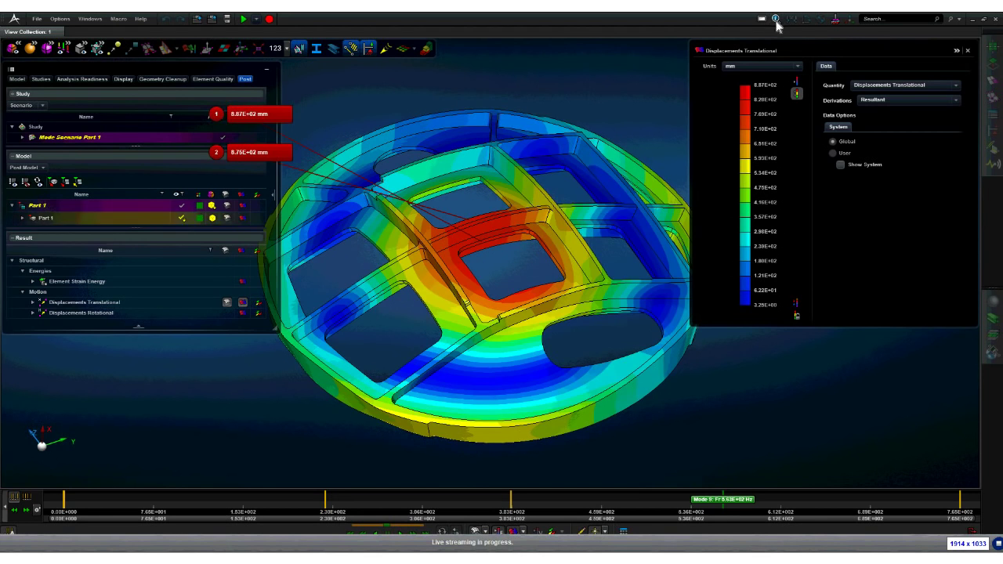
{"action": "scroll", "coordinate": [541, 260], "scroll_direction": "up", "scroll_amount": 5}
{"action": "scroll", "coordinate": [505, 257], "scroll_direction": "down", "scroll_amount": 3}
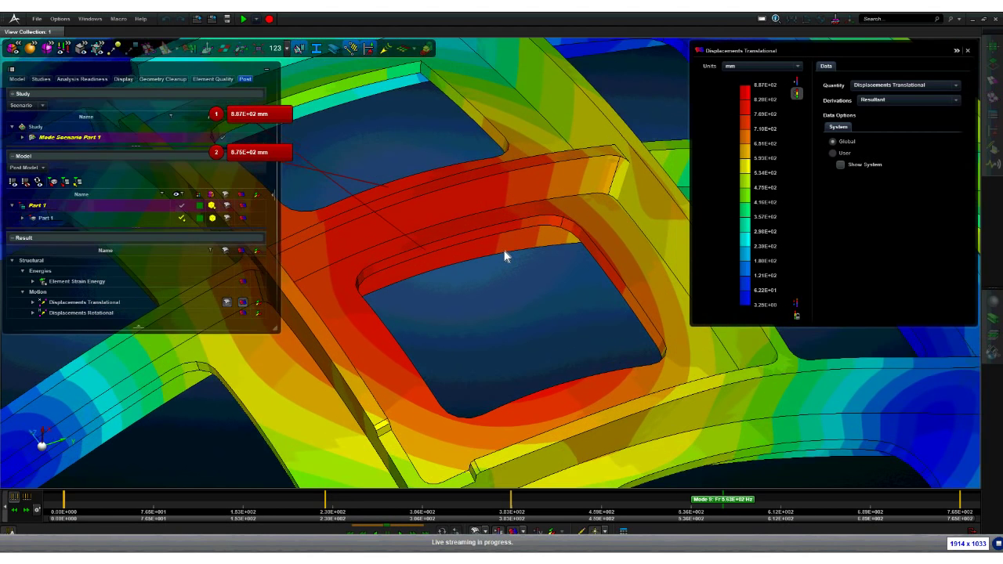
{"action": "scroll", "coordinate": [492, 285], "scroll_direction": "down", "scroll_amount": 2}
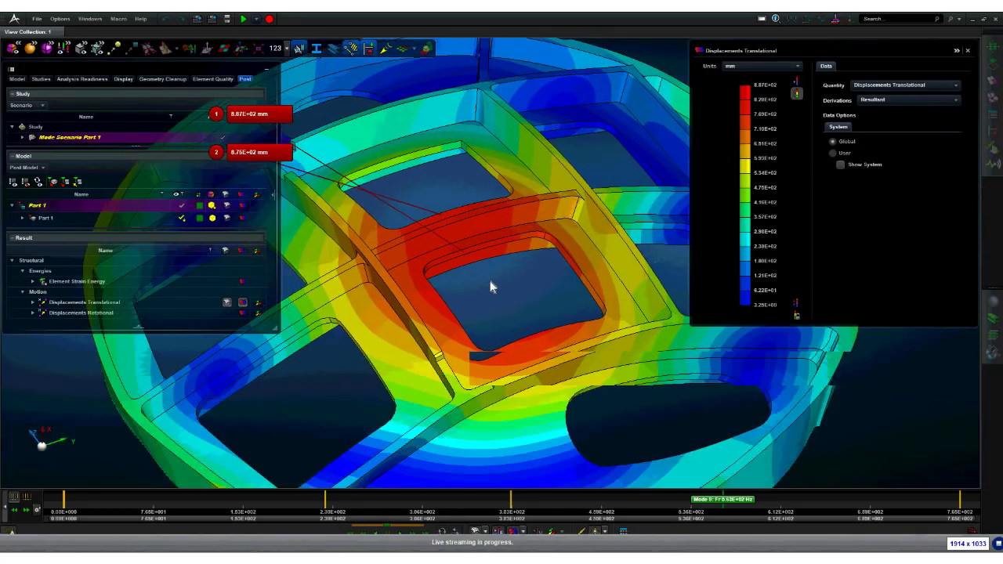
{"action": "scroll", "coordinate": [506, 276], "scroll_direction": "down", "scroll_amount": 2}
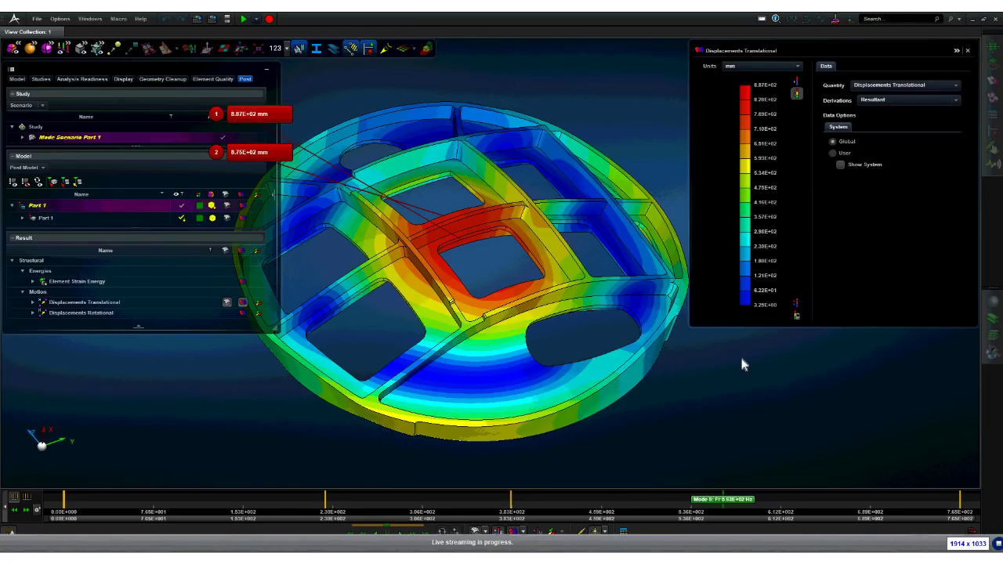
- Change Part 1's model rendering to show the element mesh over the displacement fringe, and close the rendering options
{"action": "left_click", "coordinate": [225, 205]}
{"action": "left_click", "coordinate": [224, 202]}
{"action": "left_click", "coordinate": [283, 238]}
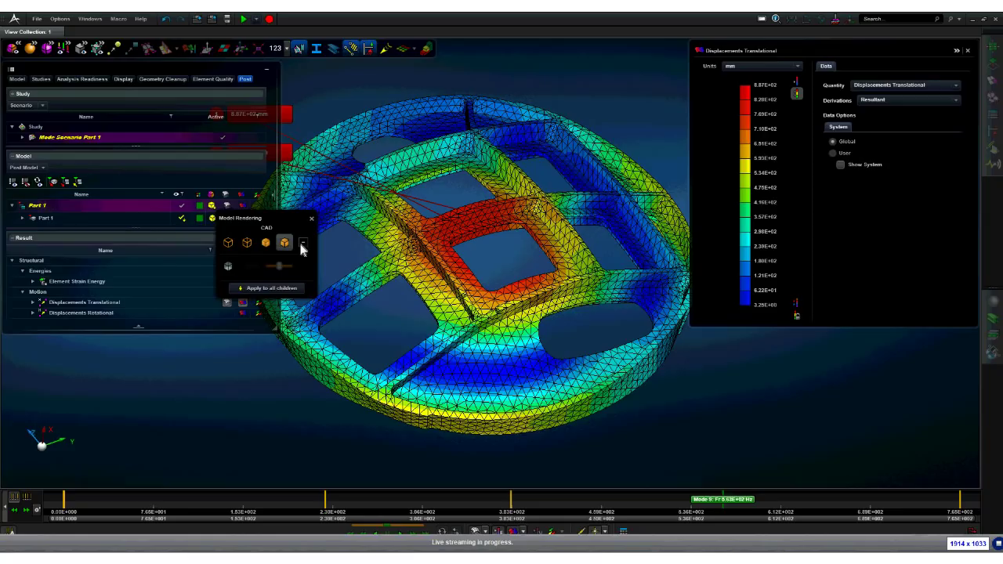
{"action": "left_click", "coordinate": [311, 219]}
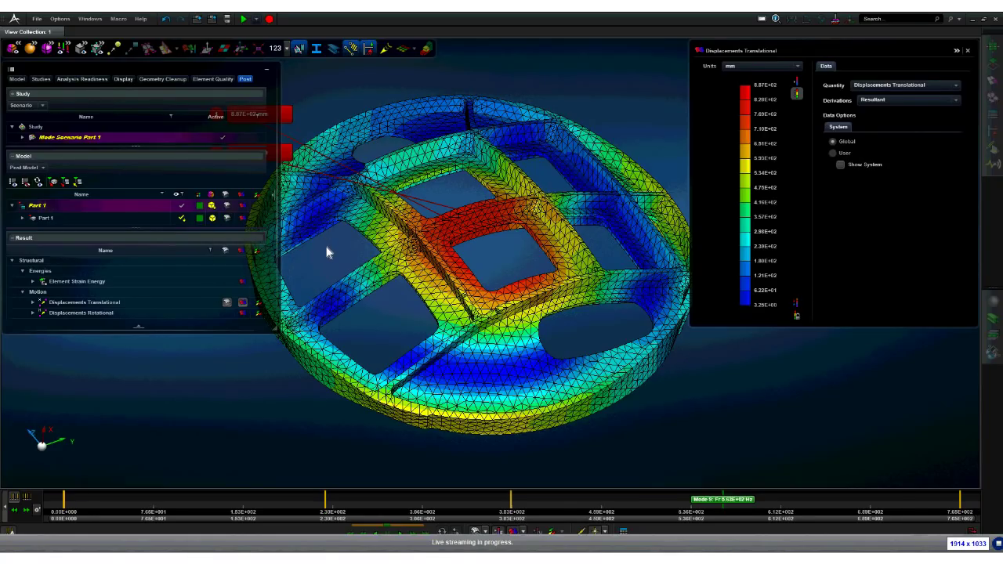